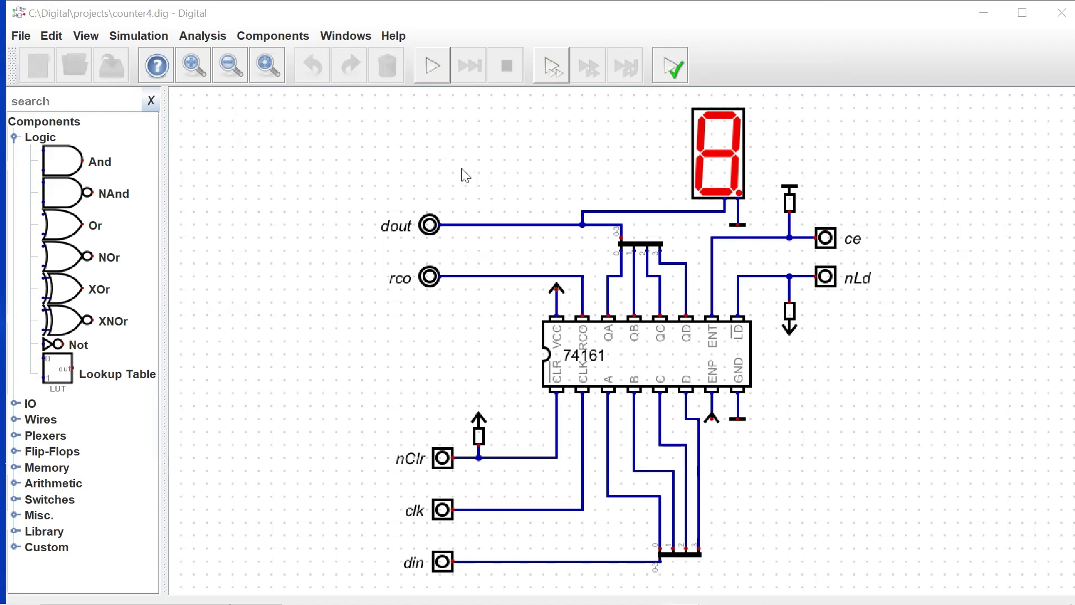
# Start simulating the 4-bit counter circuit and inspect the value shown on the dout bus wire
pyautogui.click(430, 67)
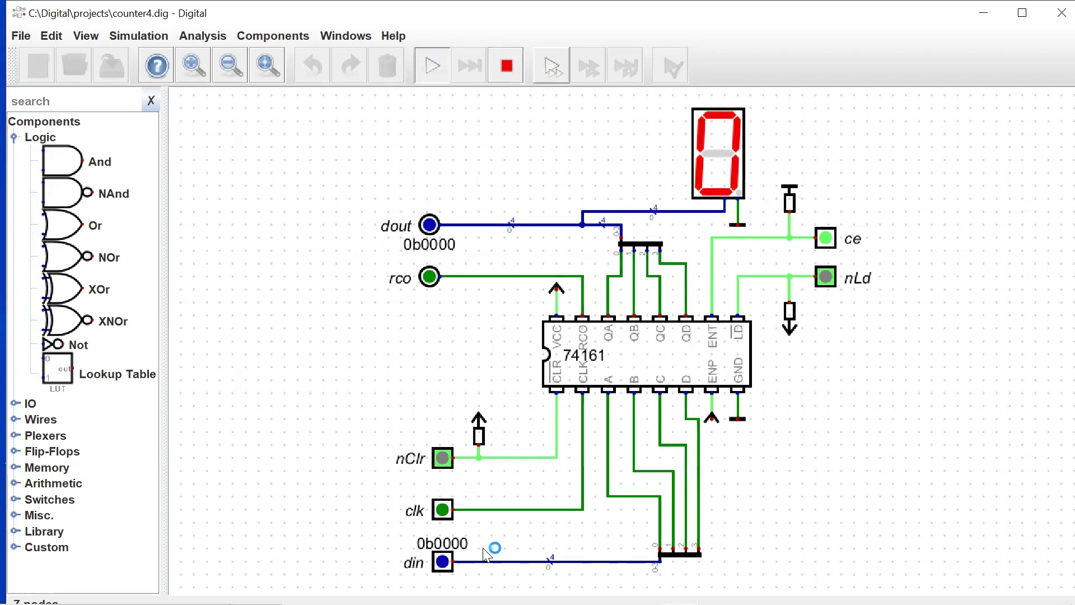
pyautogui.moveTo(471, 571)
pyautogui.moveTo(464, 277)
pyautogui.scroll(6, 521, 240)
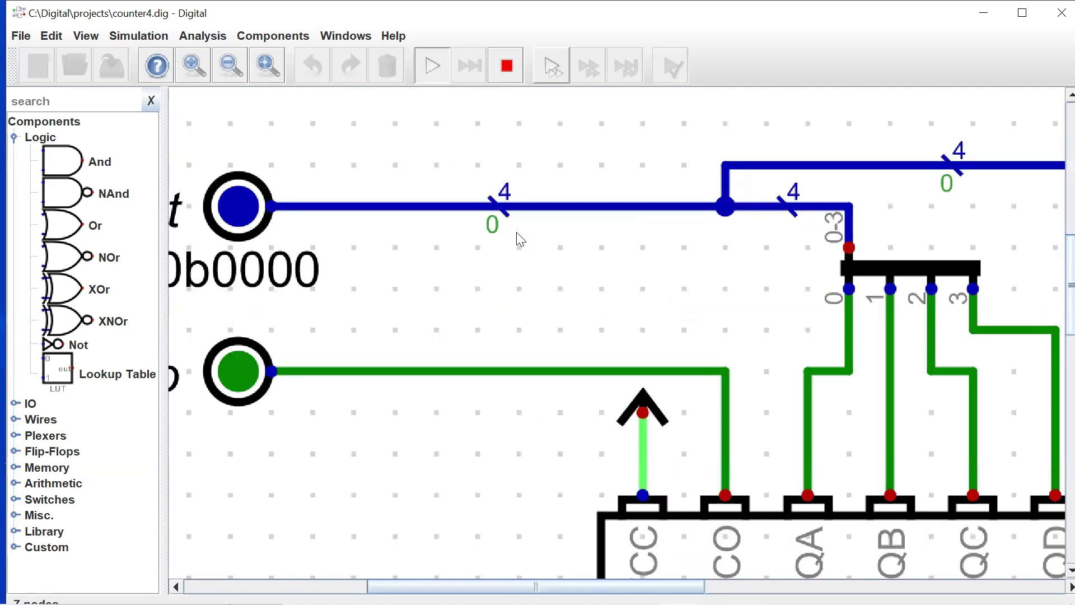
pyautogui.scroll(-5, 521, 240)
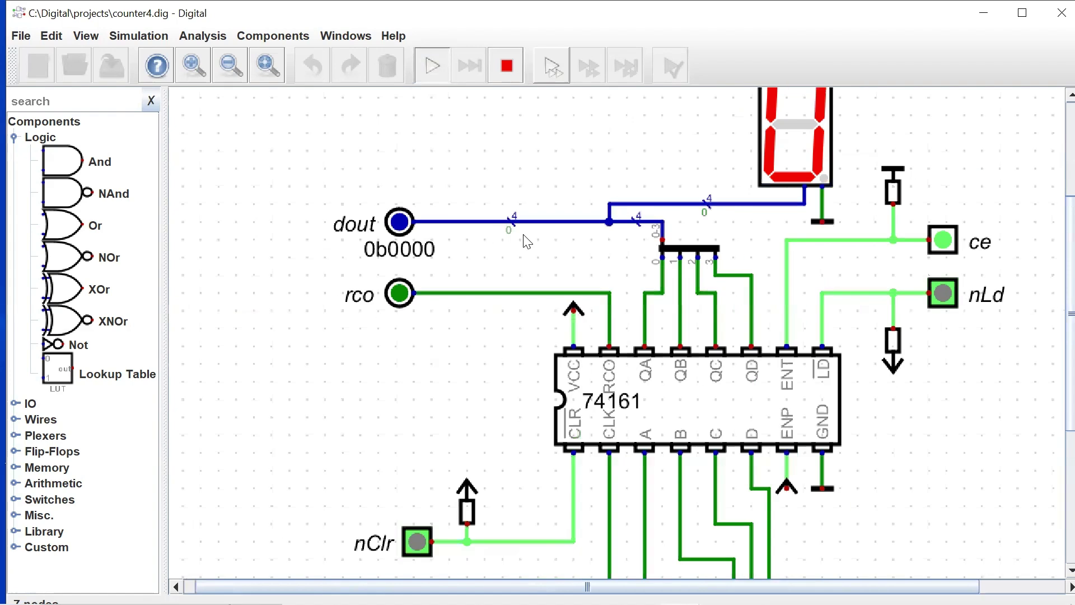
pyautogui.scroll(-2, 526, 241)
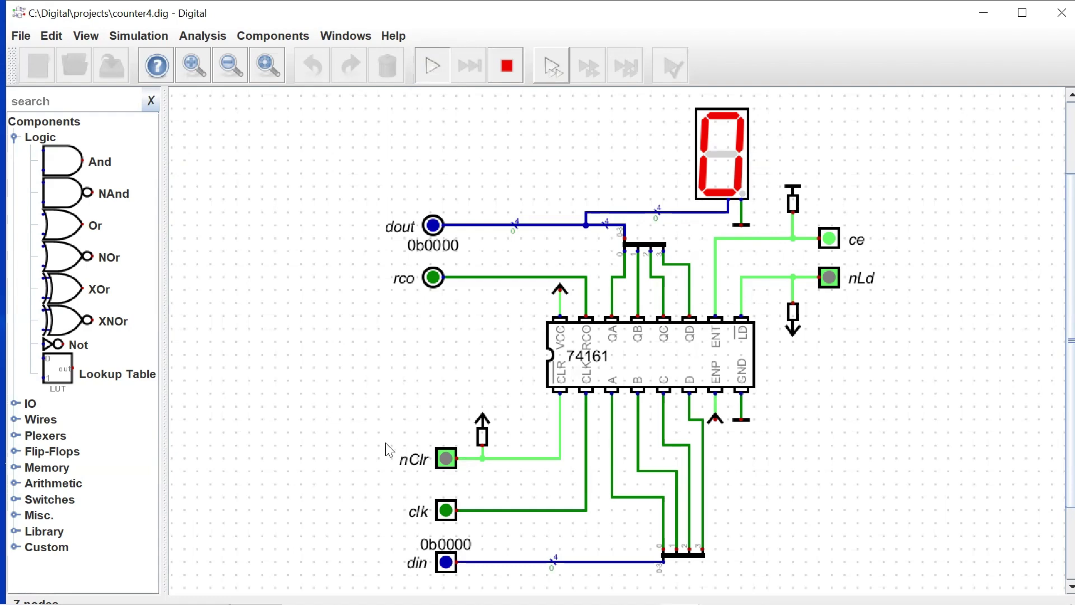
# Pulse the clk input six times to count up to 6, and clear the counter by toggling nClr low and back high
pyautogui.click(447, 519)
pyautogui.click(447, 519)
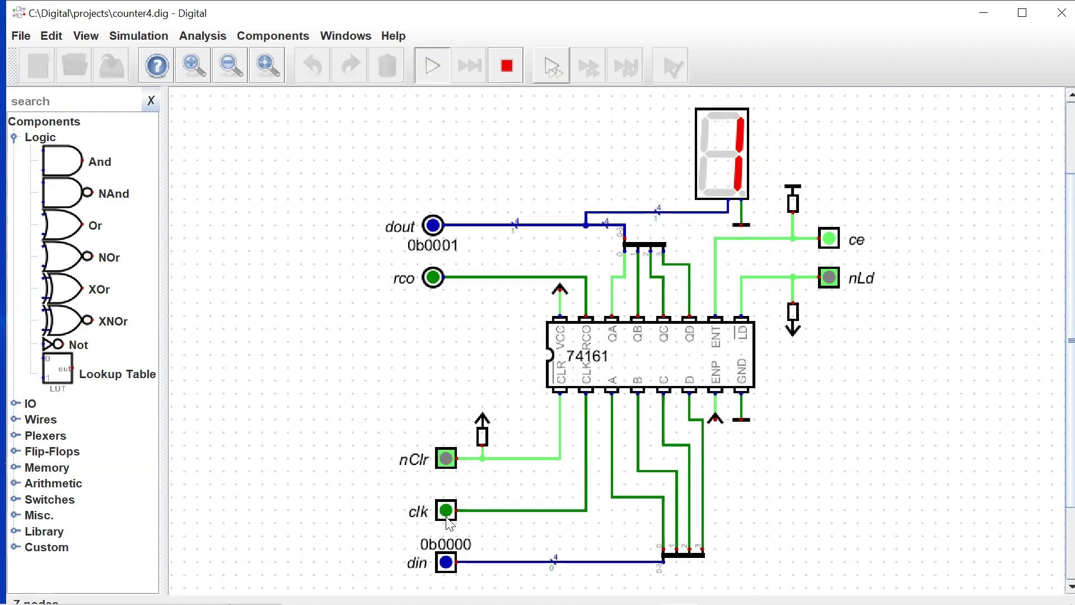
pyautogui.click(446, 519)
pyautogui.click(446, 520)
pyautogui.click(446, 520)
pyautogui.click(446, 519)
pyautogui.click(447, 519)
pyautogui.click(448, 520)
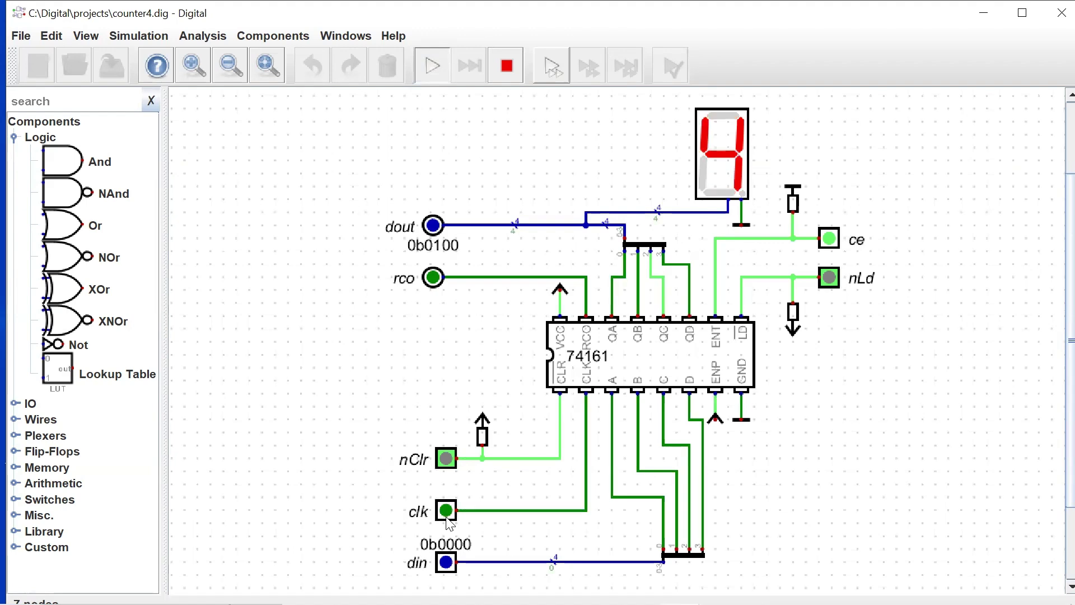
pyautogui.click(448, 519)
pyautogui.click(447, 520)
pyautogui.click(447, 519)
pyautogui.click(448, 521)
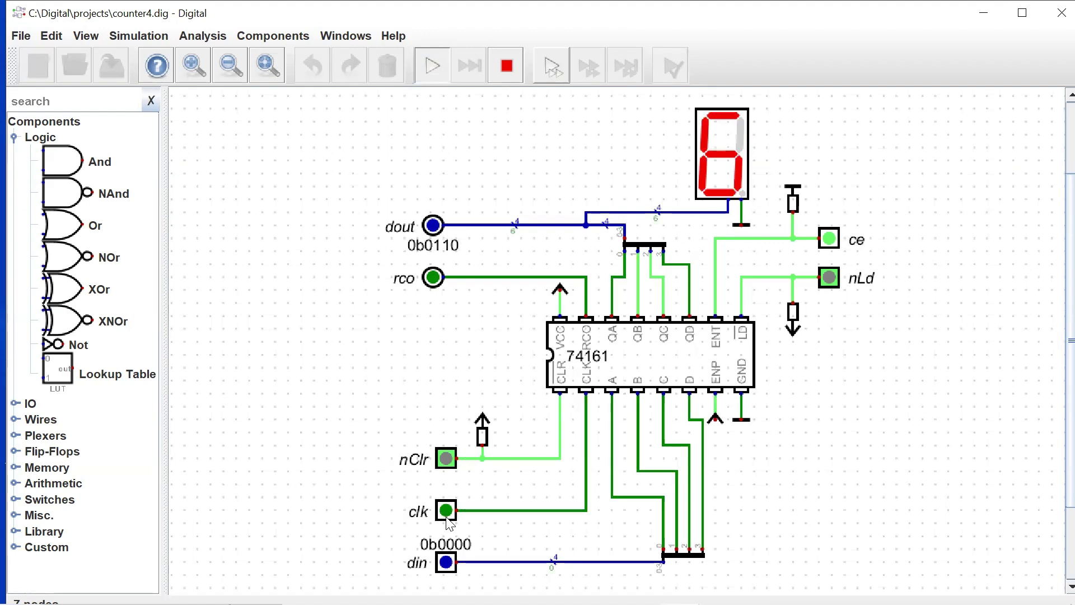
pyautogui.click(446, 459)
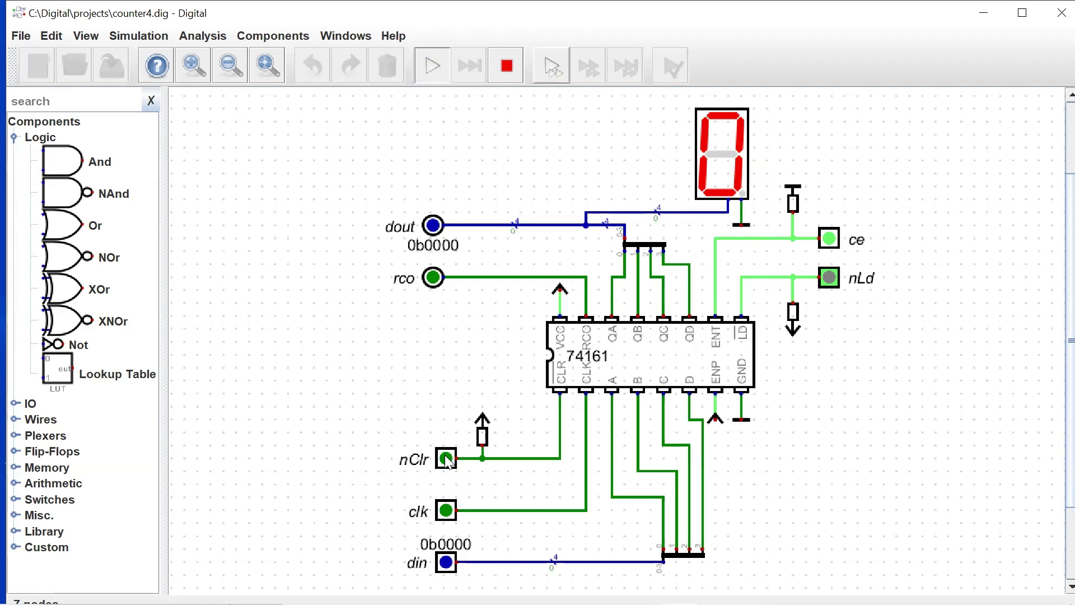
pyautogui.click(446, 460)
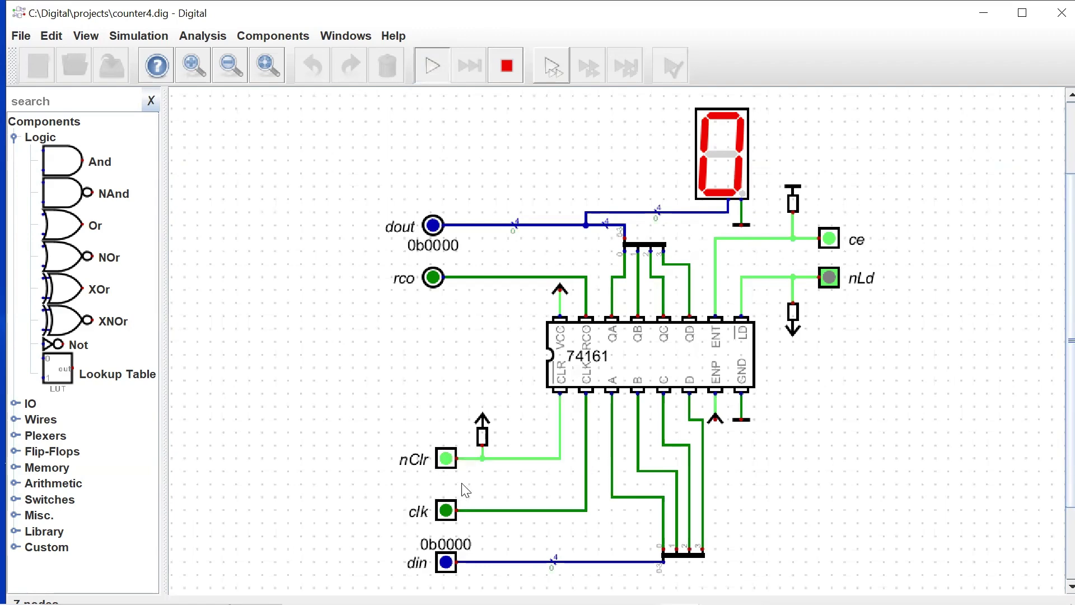
# Set din to binary 1000 and load it into the counter with one clk pulse while nLd is low, returning nLd high
pyautogui.click(447, 561)
pyautogui.moveTo(412, 507); pyautogui.dragTo(386, 396)
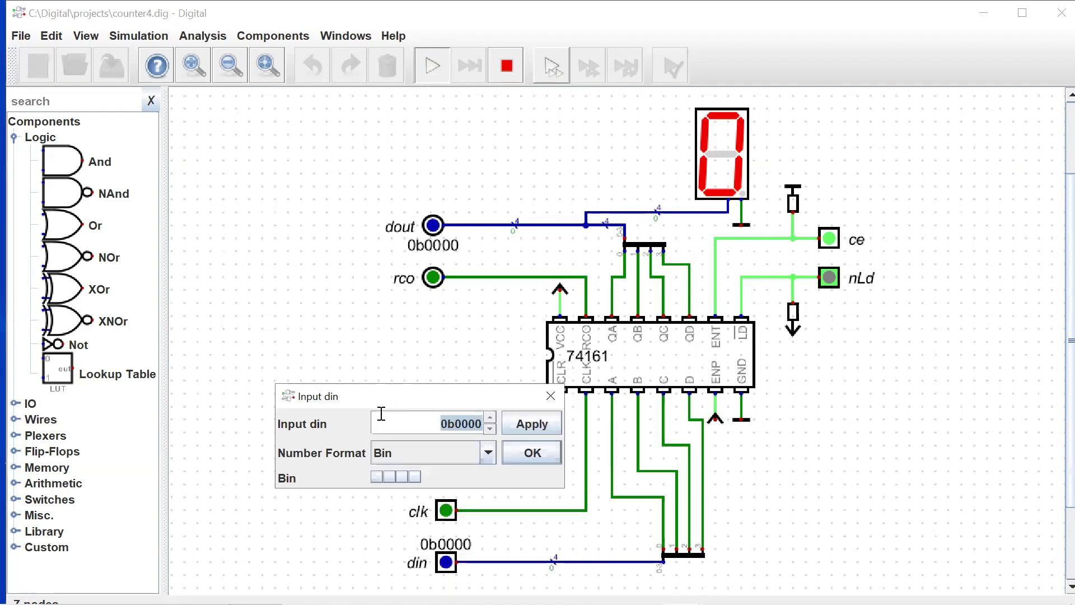
pyautogui.click(376, 477)
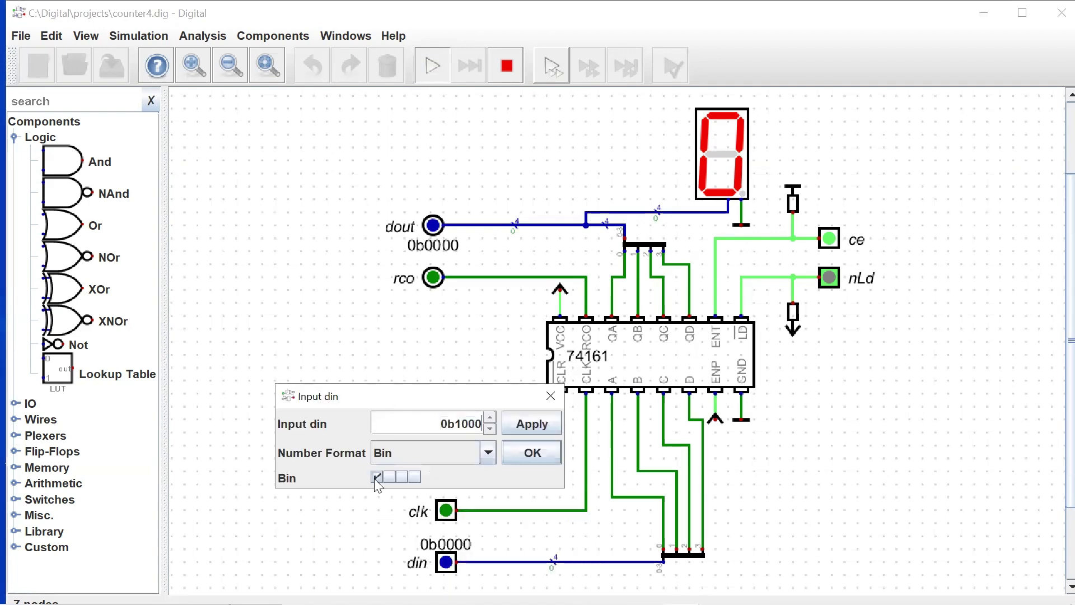
pyautogui.click(532, 453)
pyautogui.click(829, 278)
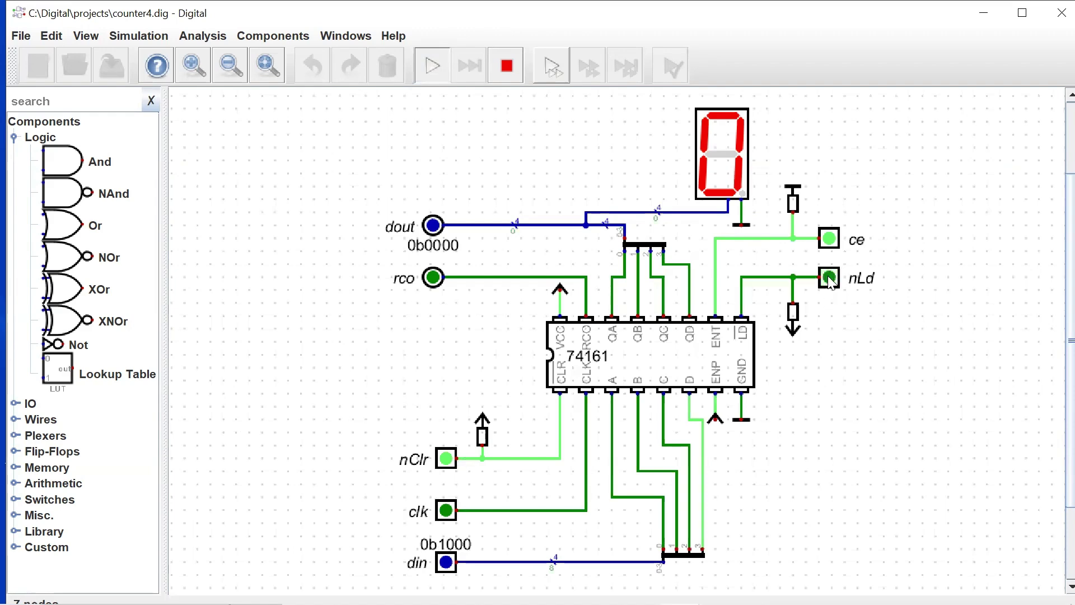
pyautogui.click(446, 511)
pyautogui.click(445, 511)
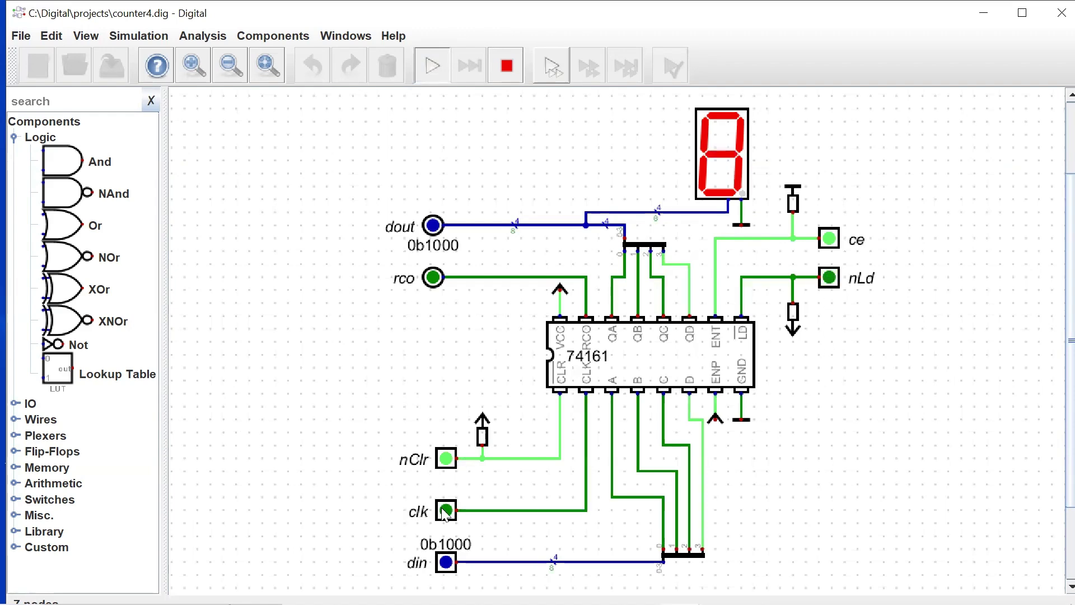
pyautogui.click(829, 278)
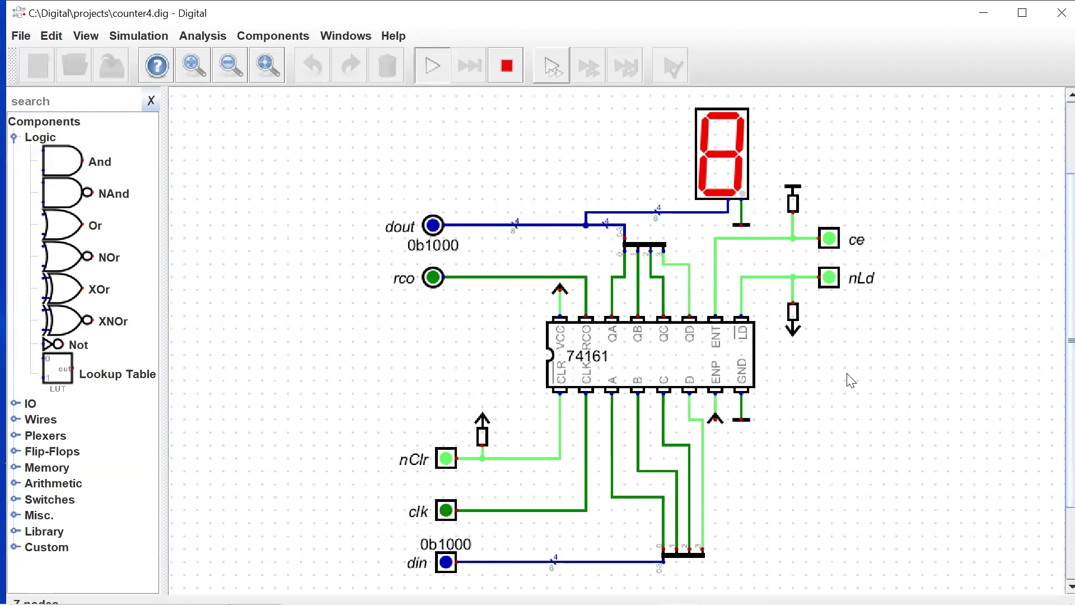
# Toggle clk repeatedly until the counter advances from the loaded value to hexadecimal C, leaving clk high
pyautogui.click(446, 510)
pyautogui.click(445, 511)
pyautogui.click(446, 511)
pyautogui.click(445, 510)
pyautogui.click(446, 510)
pyautogui.click(446, 510)
pyautogui.click(445, 510)
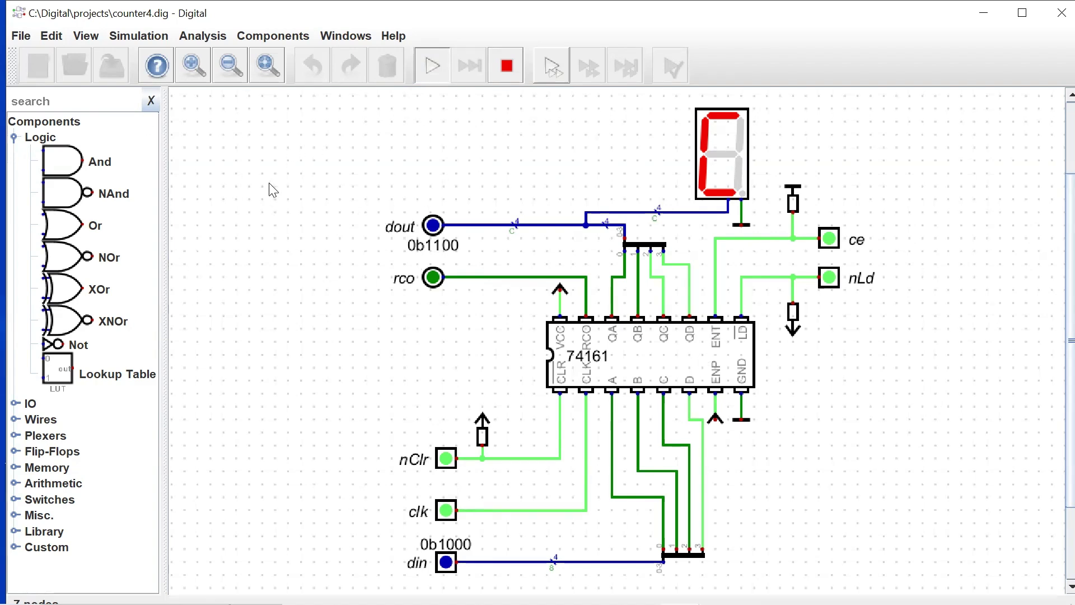
# Review the circuit-specific settings for the label, shape and number of DIL pins, and leave them without saving
pyautogui.click(52, 36)
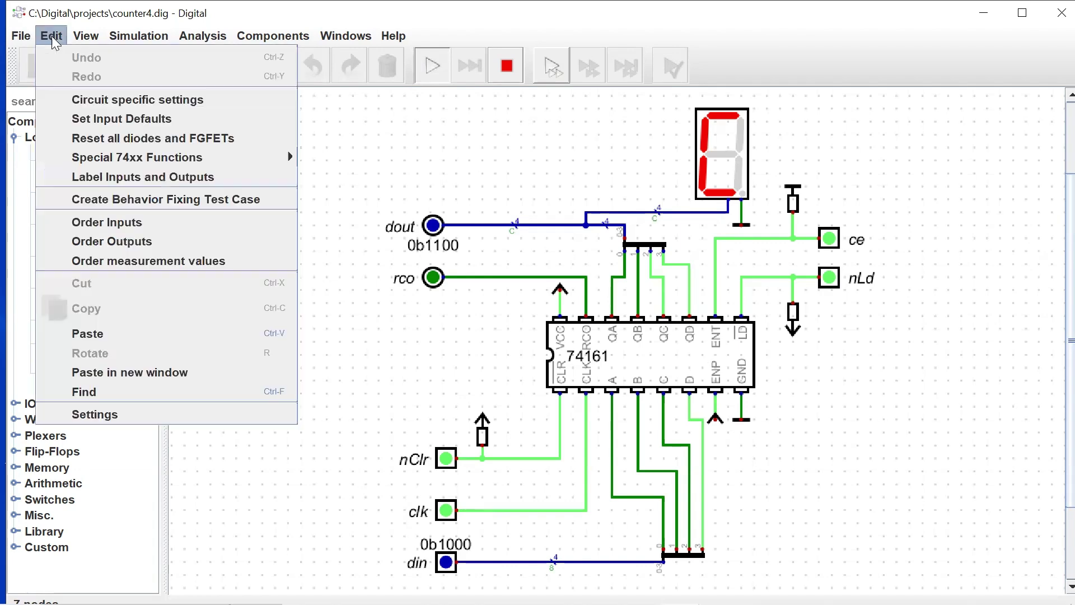
pyautogui.click(117, 100)
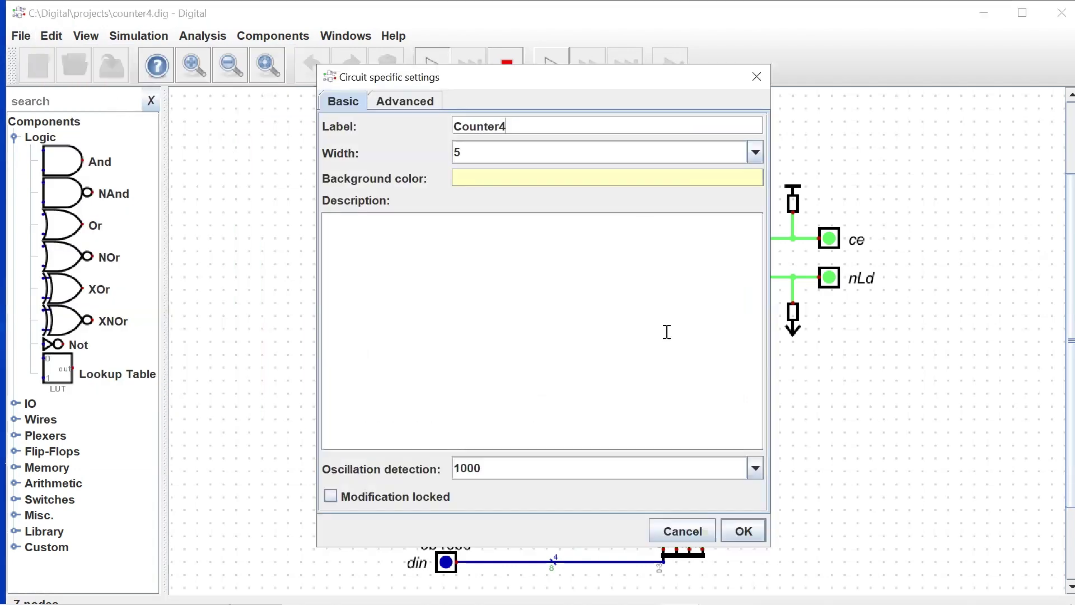
pyautogui.click(397, 103)
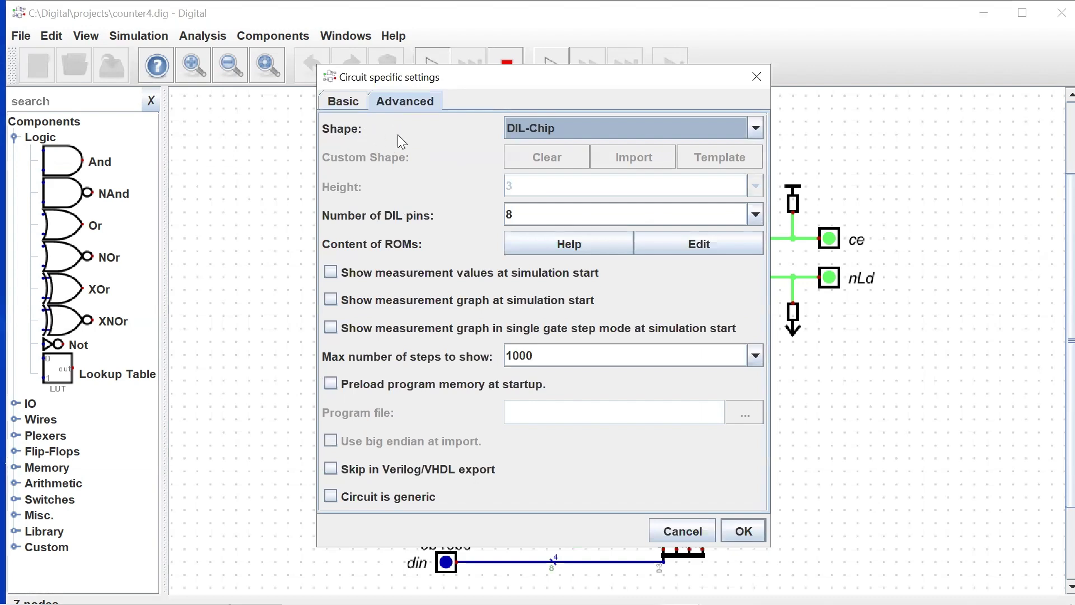
pyautogui.moveTo(592, 130)
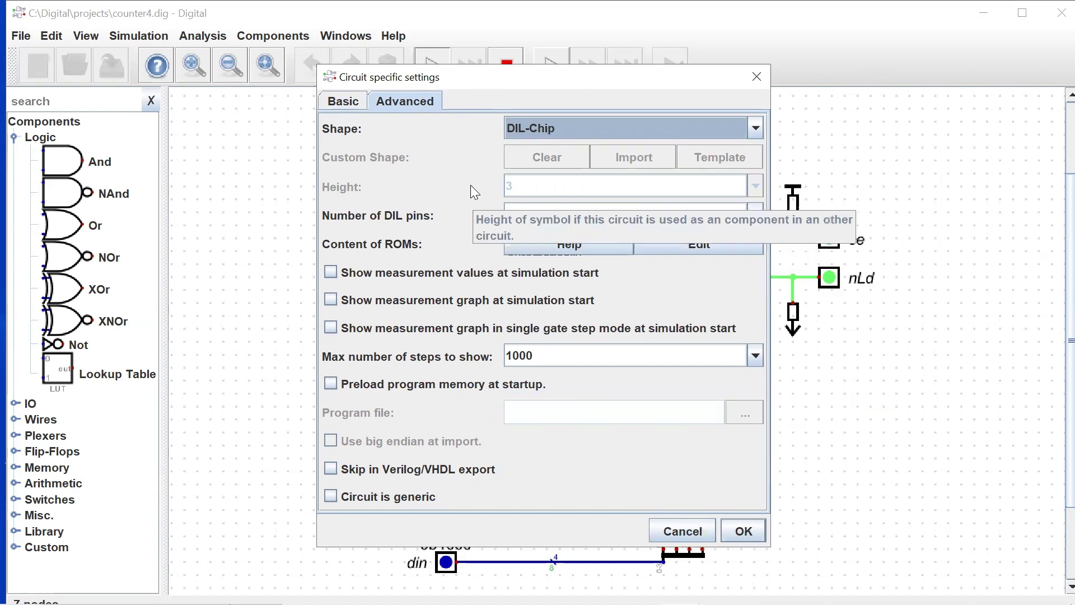
pyautogui.click(701, 533)
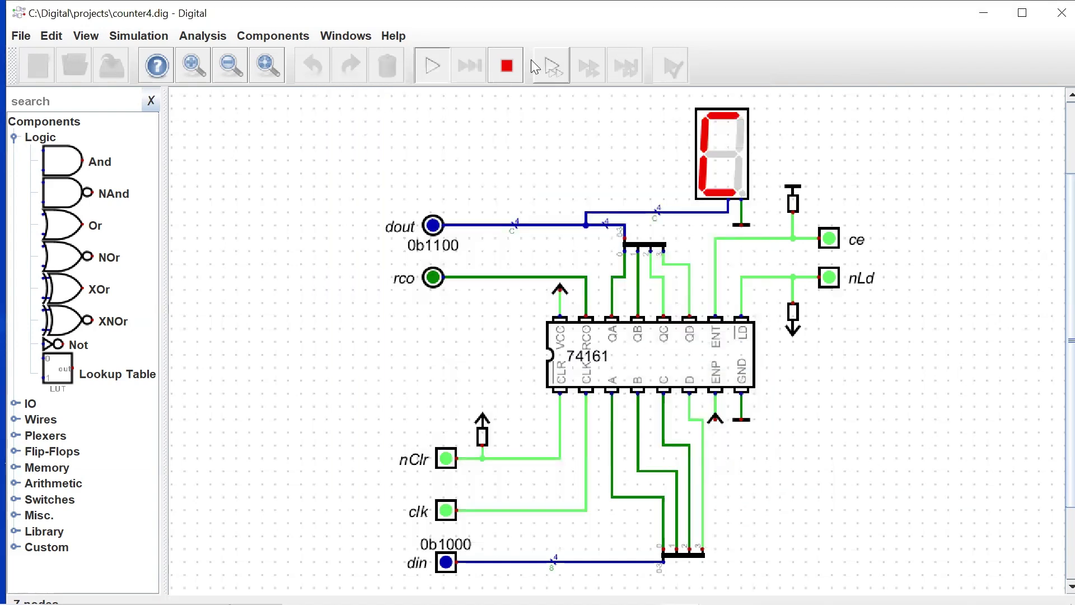
# Close the counter4 circuit, start simulating counter8.dig and toggle its clk input
pyautogui.click(1053, 13)
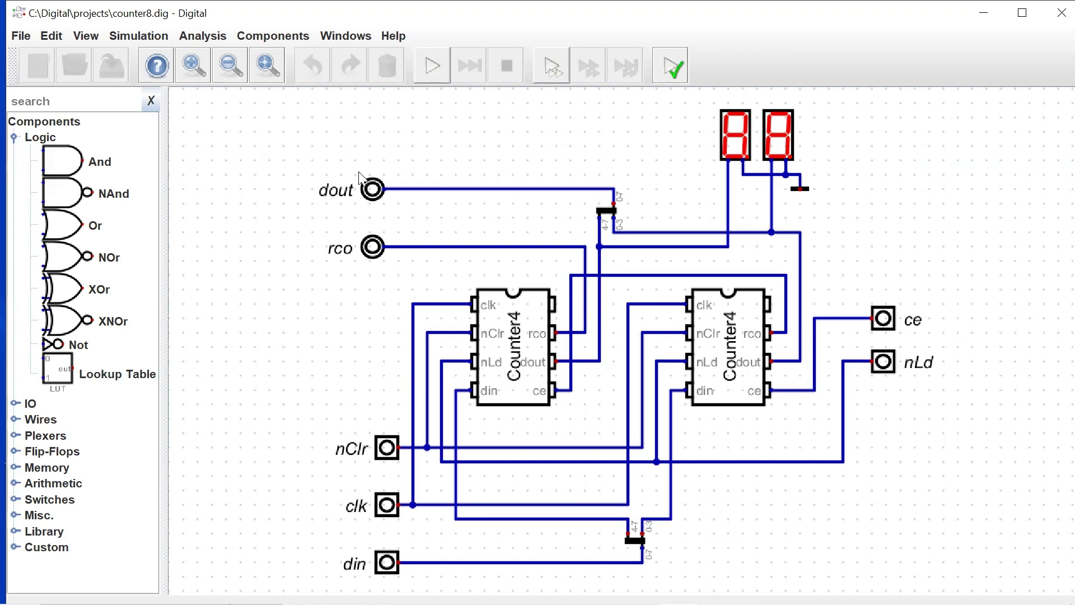
pyautogui.click(430, 77)
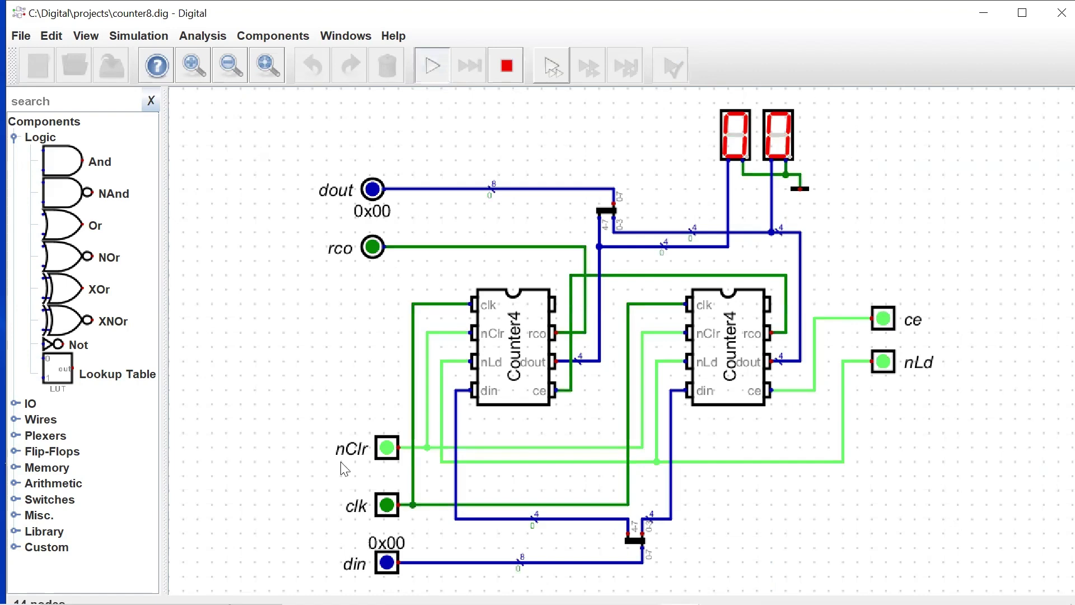
pyautogui.click(384, 506)
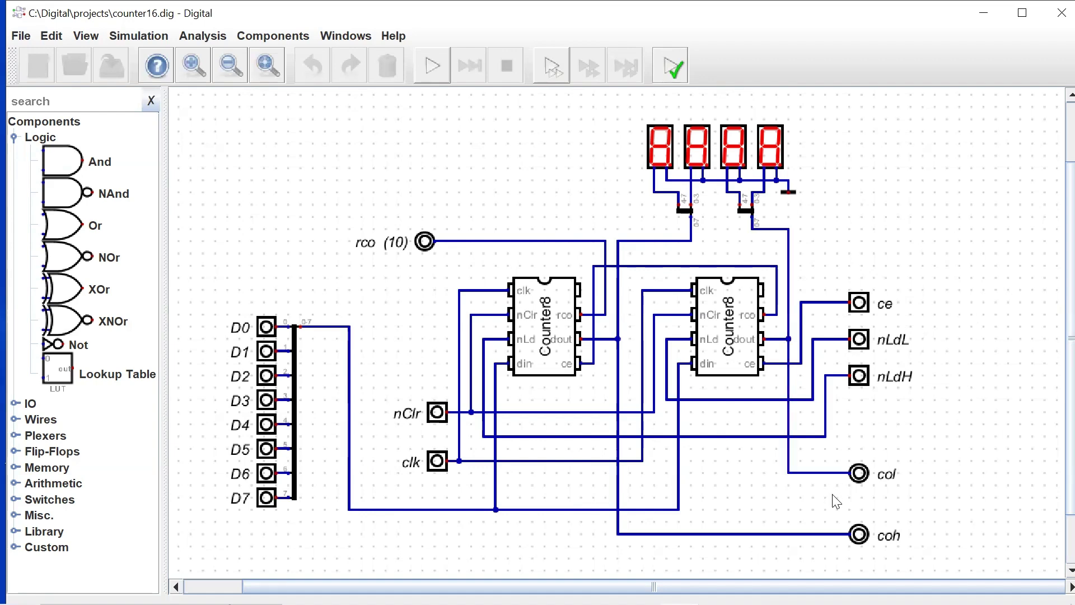
# Start simulating counter16.dig and pulse clk repeatedly until the four-digit display counts up to 0009
pyautogui.click(827, 536)
pyautogui.click(437, 68)
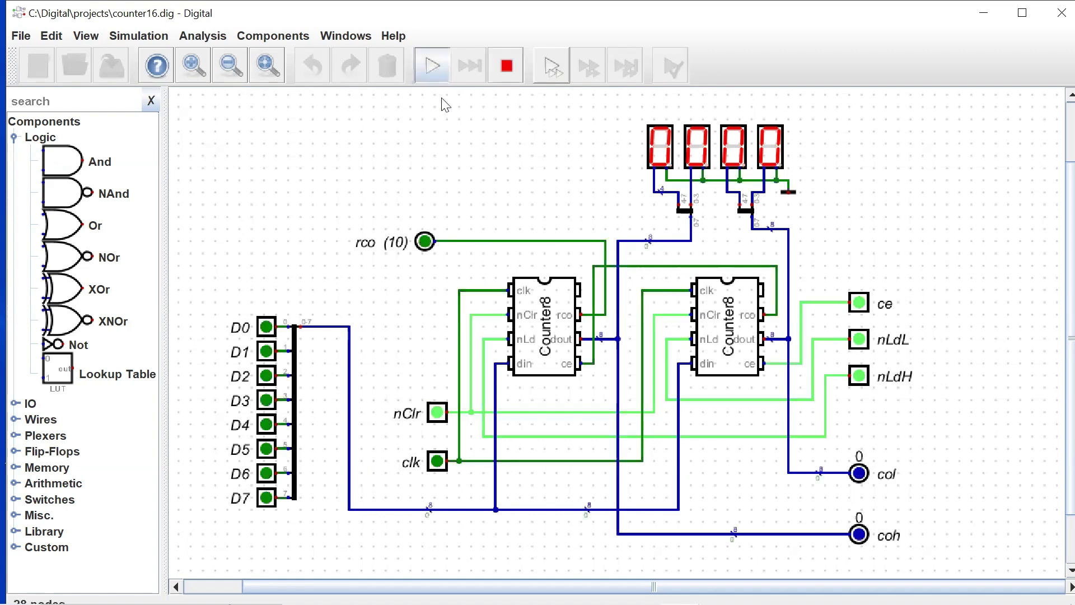
pyautogui.doubleClick(438, 461)
pyautogui.doubleClick(437, 461)
pyautogui.doubleClick(438, 461)
pyautogui.doubleClick(437, 462)
pyautogui.doubleClick(437, 462)
pyautogui.doubleClick(437, 461)
pyautogui.doubleClick(437, 462)
pyautogui.doubleClick(438, 461)
pyautogui.doubleClick(437, 461)
pyautogui.click(437, 462)
pyautogui.click(437, 461)
# Load 0x80 into the high byte by setting nLdH low and D7 high and pulsing clk once
pyautogui.click(859, 376)
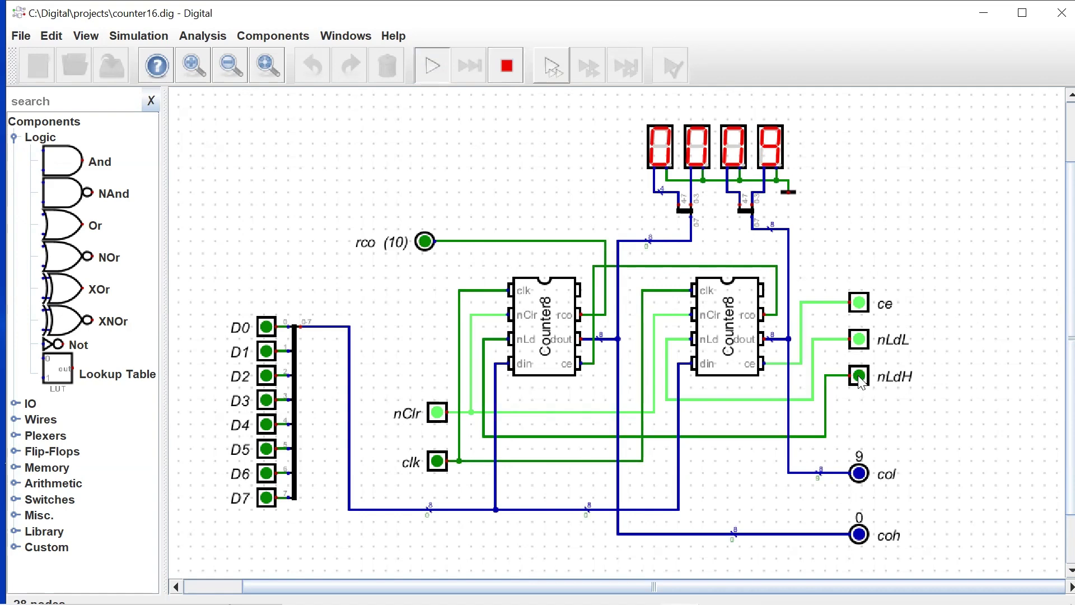
pyautogui.click(266, 497)
pyautogui.click(440, 467)
pyautogui.click(442, 469)
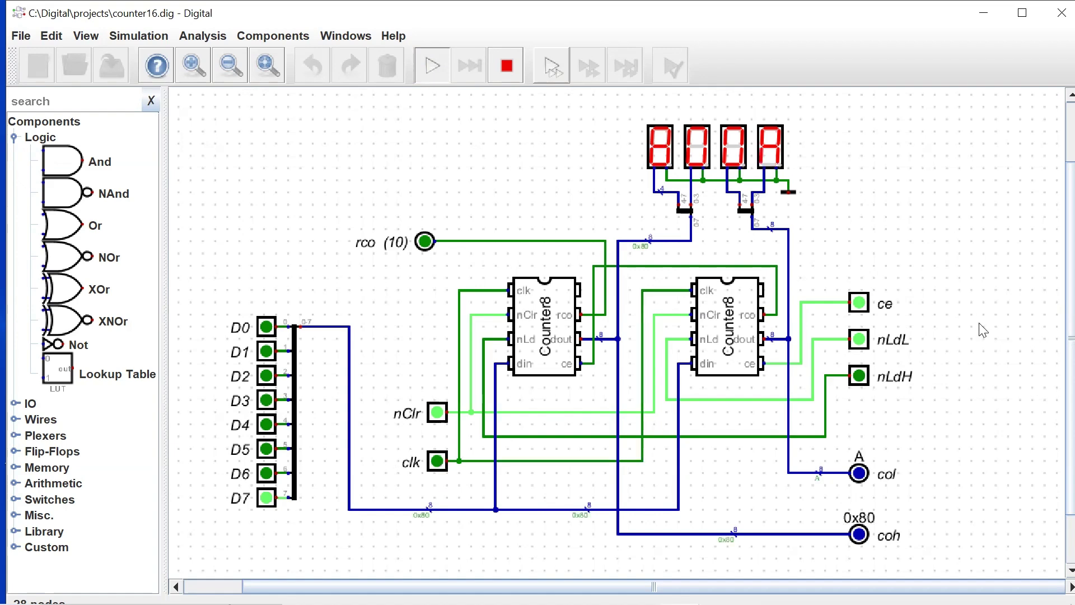
# Disable counting with ce low, change the data inputs to 0x40 using D6 instead of D7, and load the high byte with one clk pulse
pyautogui.click(858, 302)
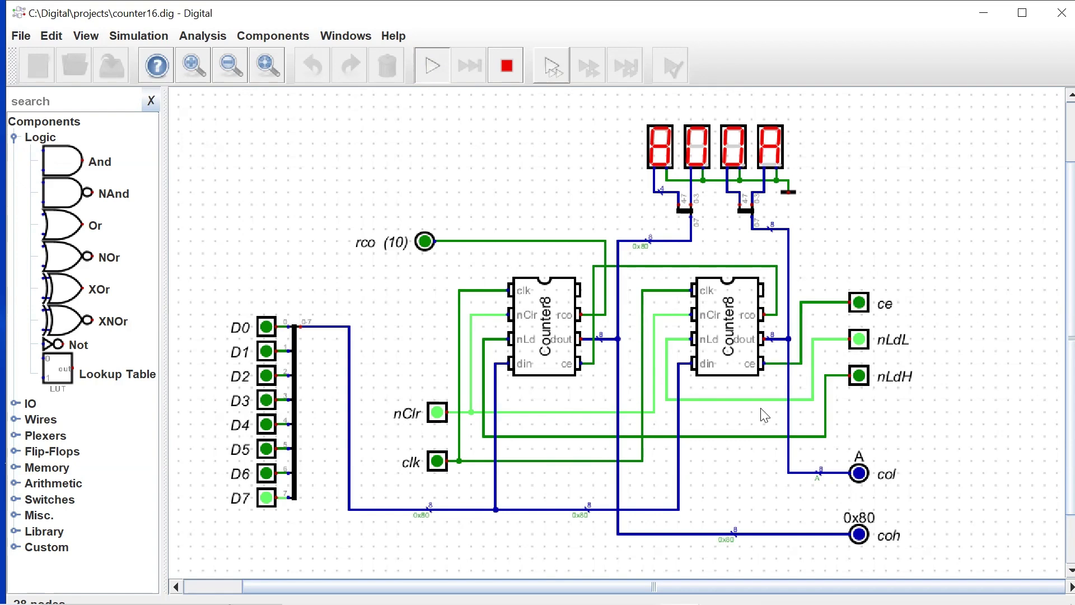
pyautogui.click(267, 497)
pyautogui.click(269, 473)
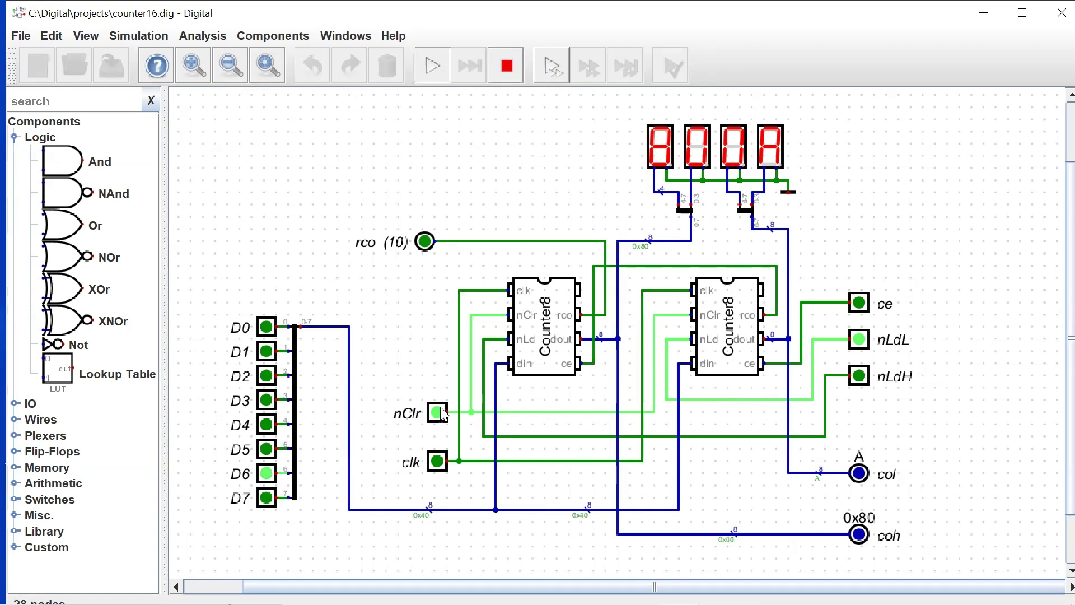
pyautogui.click(438, 466)
pyautogui.click(439, 466)
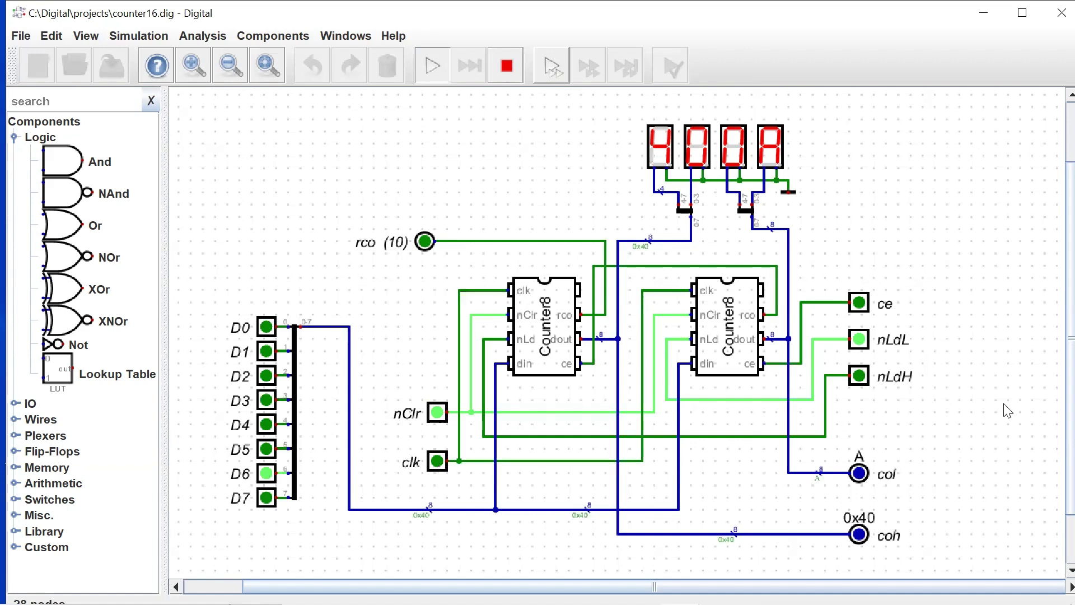
# Load 1 into the low byte by setting nLdH high, nLdL low and only D0 high, and pulse clk once
pyautogui.click(866, 382)
pyautogui.click(863, 342)
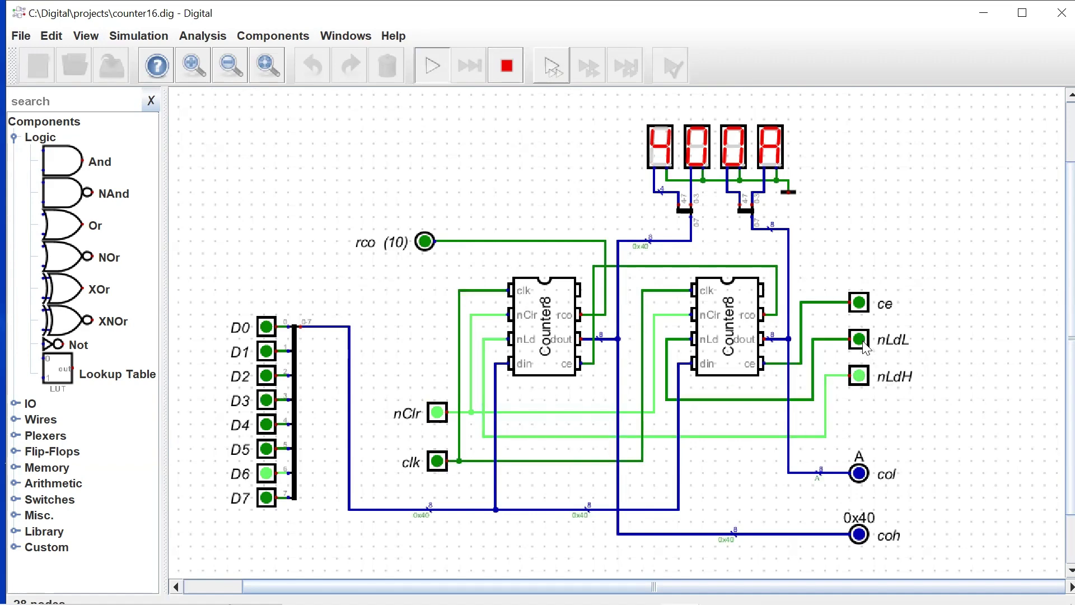
pyautogui.click(266, 473)
pyautogui.click(266, 327)
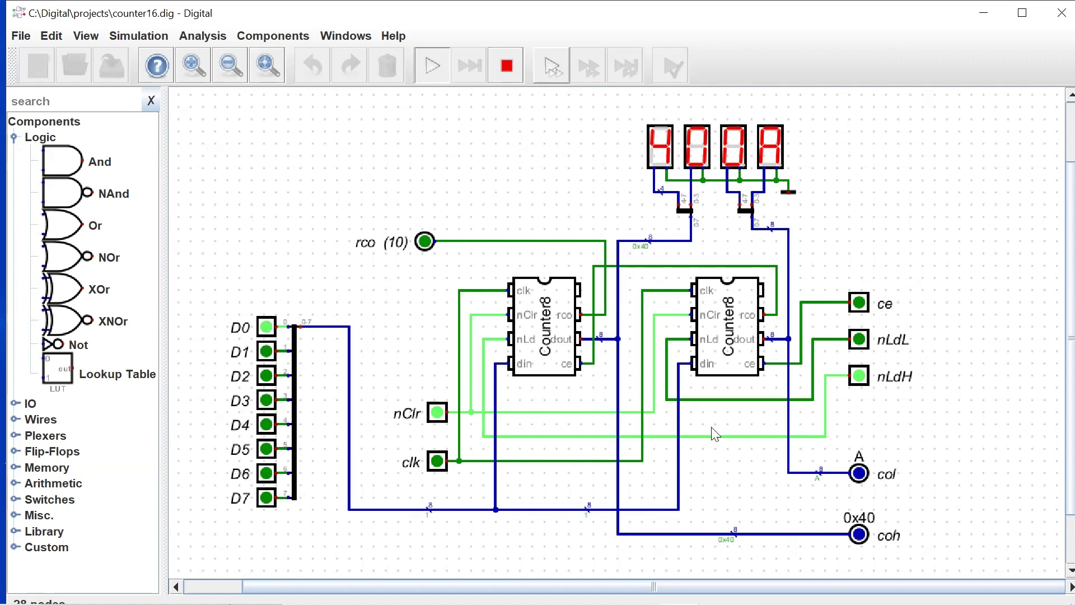
pyautogui.click(441, 462)
pyautogui.click(441, 462)
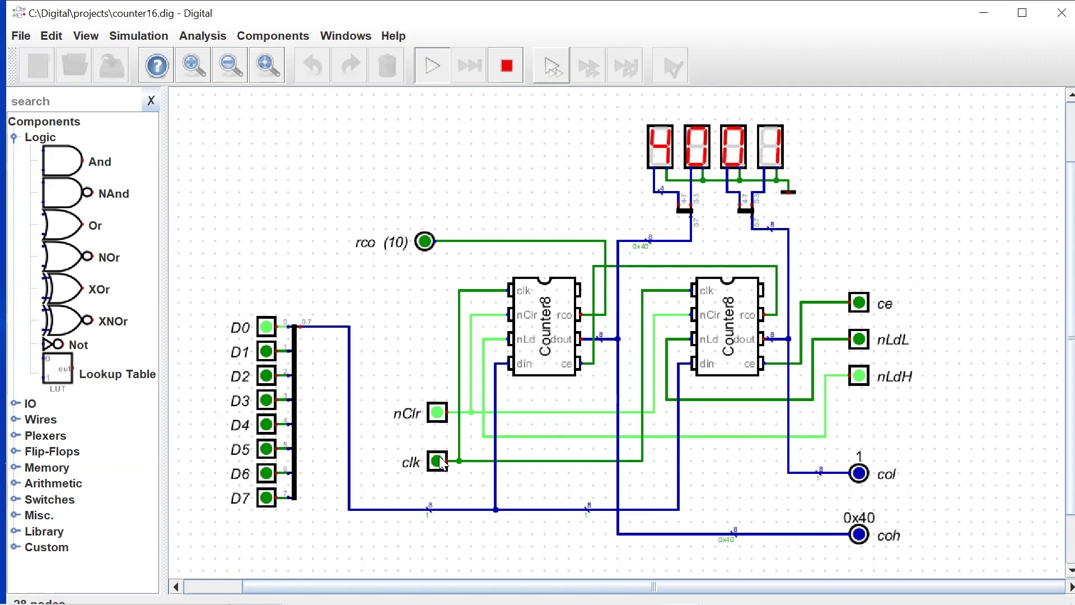
# Set nLdH low alongside nLdL, turn ce back on, and pulse clk five times to load 1 into both bytes
pyautogui.click(865, 376)
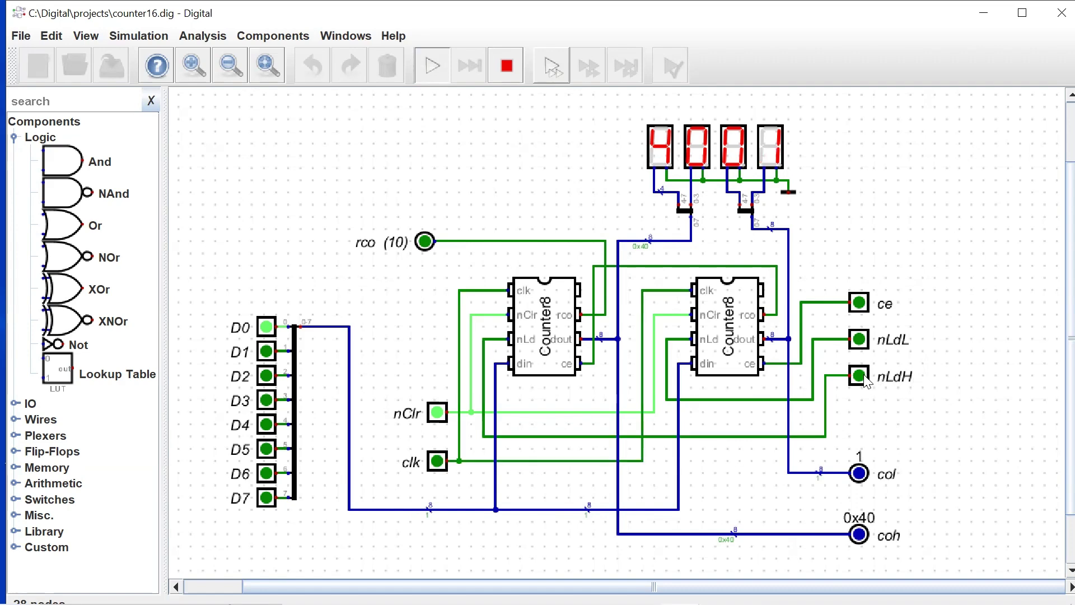
pyautogui.click(865, 307)
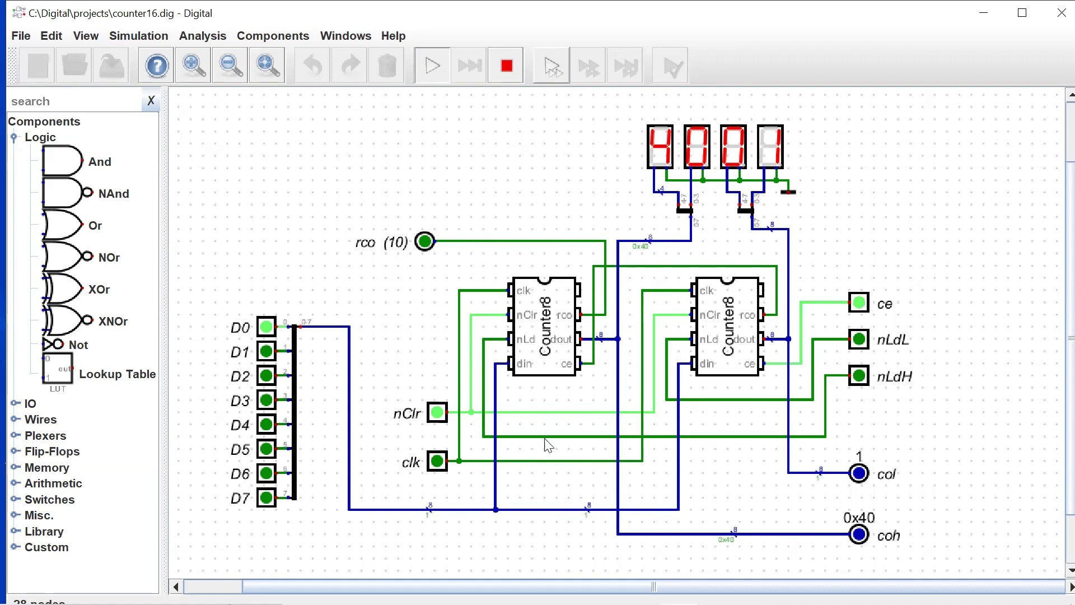
pyautogui.click(443, 465)
pyautogui.click(443, 465)
pyautogui.click(443, 465)
pyautogui.click(442, 465)
pyautogui.click(443, 464)
pyautogui.click(443, 464)
pyautogui.click(442, 465)
pyautogui.click(443, 465)
pyautogui.click(443, 465)
pyautogui.click(442, 464)
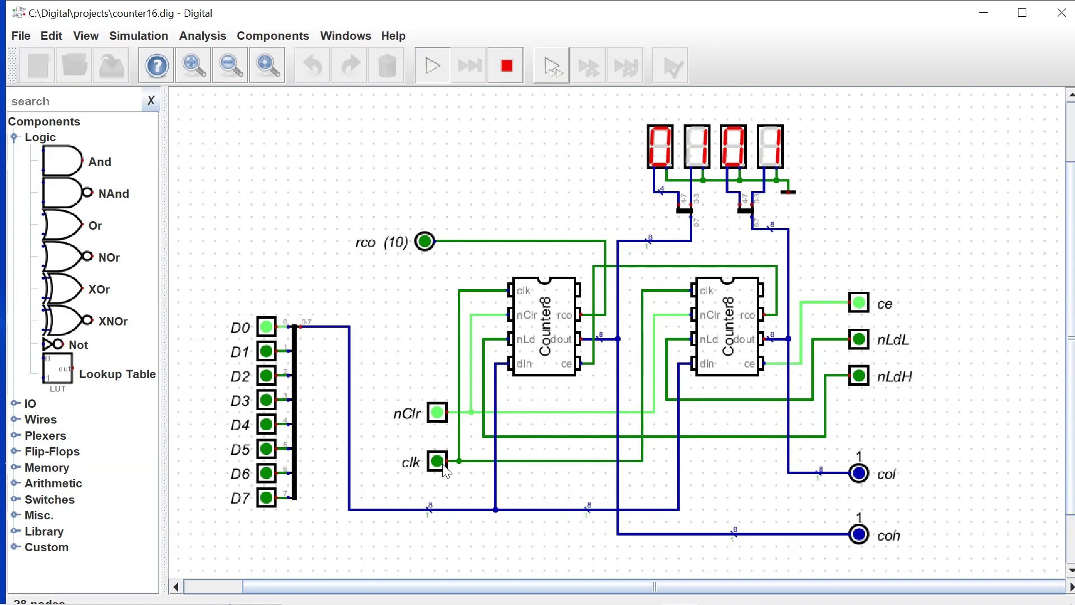
# Set nLdH and nLdL high and clear both bytes of the counter by switching nClr off and on again
pyautogui.click(858, 378)
pyautogui.click(861, 340)
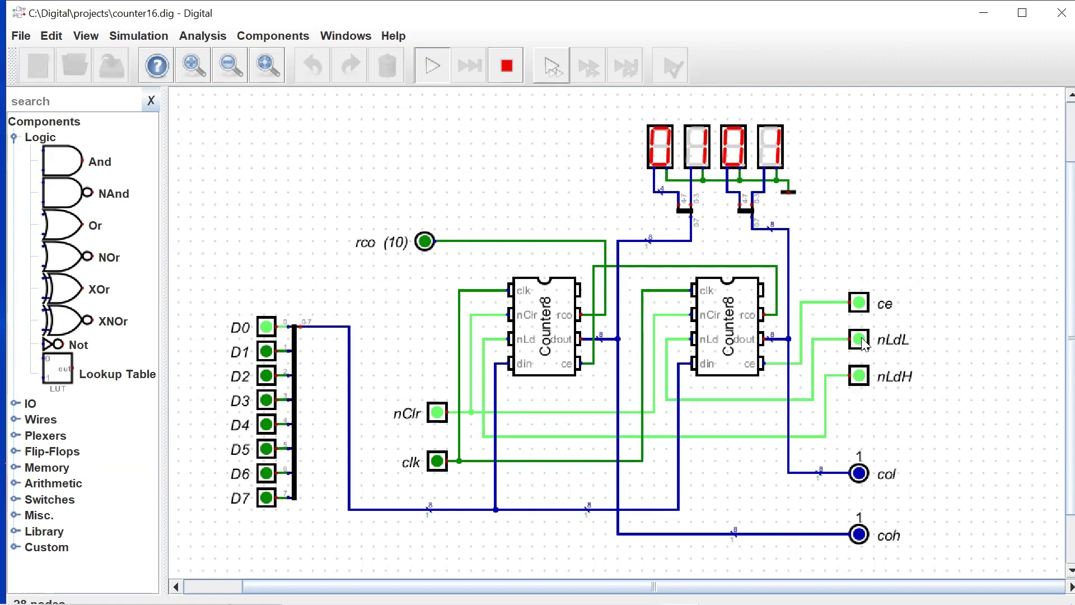
pyautogui.click(436, 414)
pyautogui.click(438, 414)
# Pulse clk five times to count up from 0 to 5
pyautogui.doubleClick(439, 460)
pyautogui.doubleClick(438, 461)
pyautogui.doubleClick(438, 460)
pyautogui.doubleClick(438, 460)
pyautogui.doubleClick(438, 460)
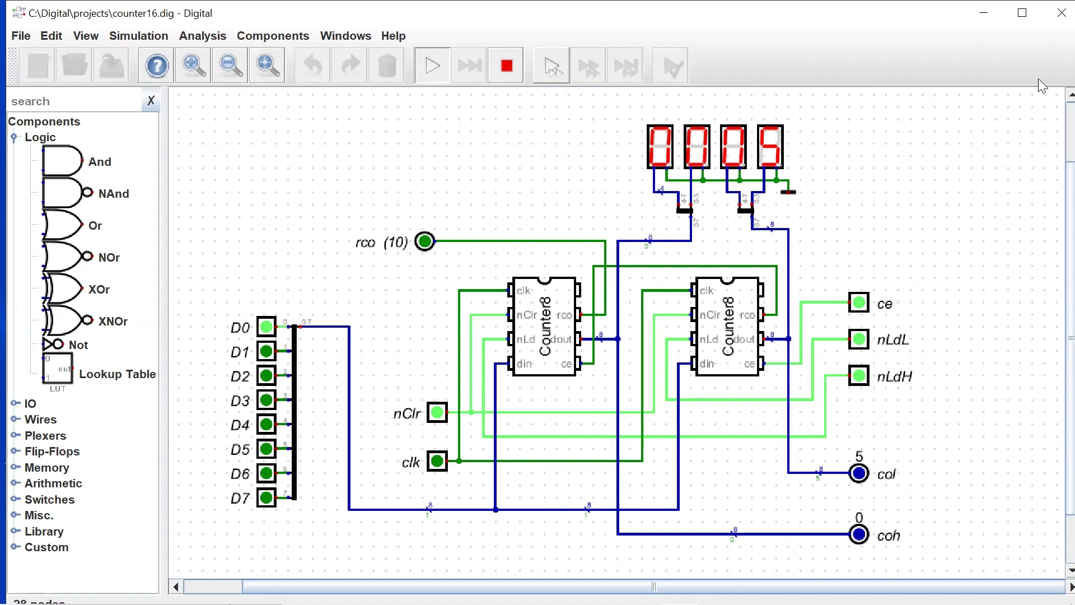
# Close counter16, start the simulation of pc.dig and pulse clk until the count reaches 7
pyautogui.click(1050, 16)
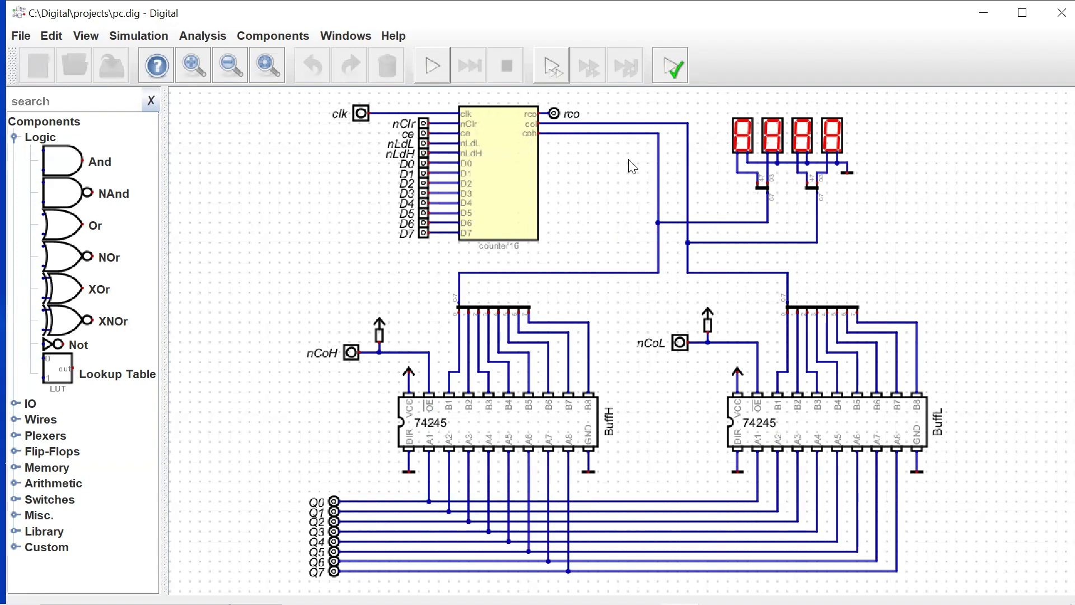
pyautogui.click(433, 76)
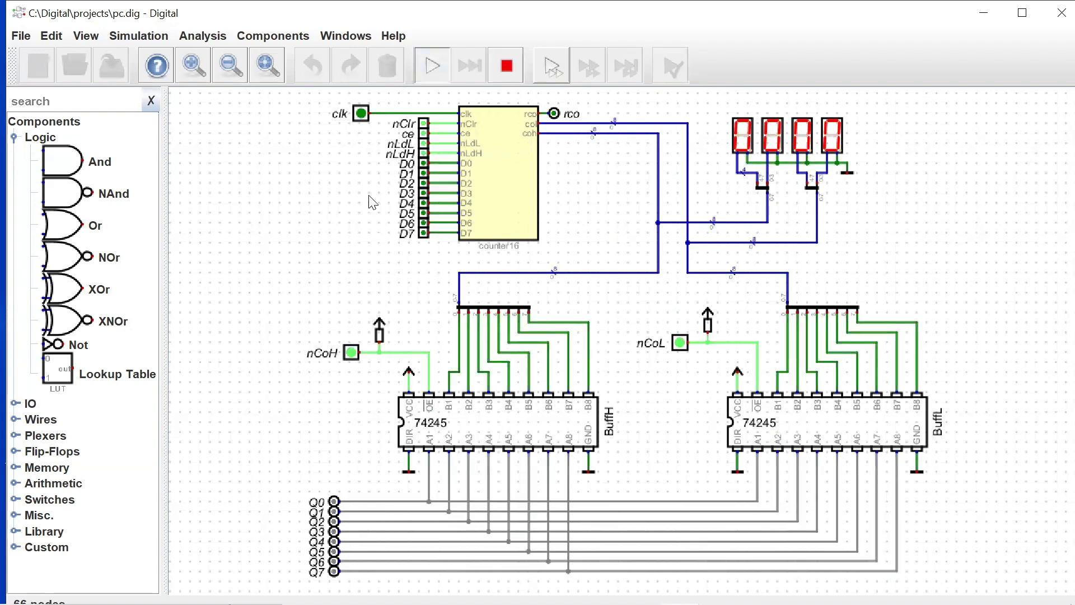
pyautogui.click(360, 114)
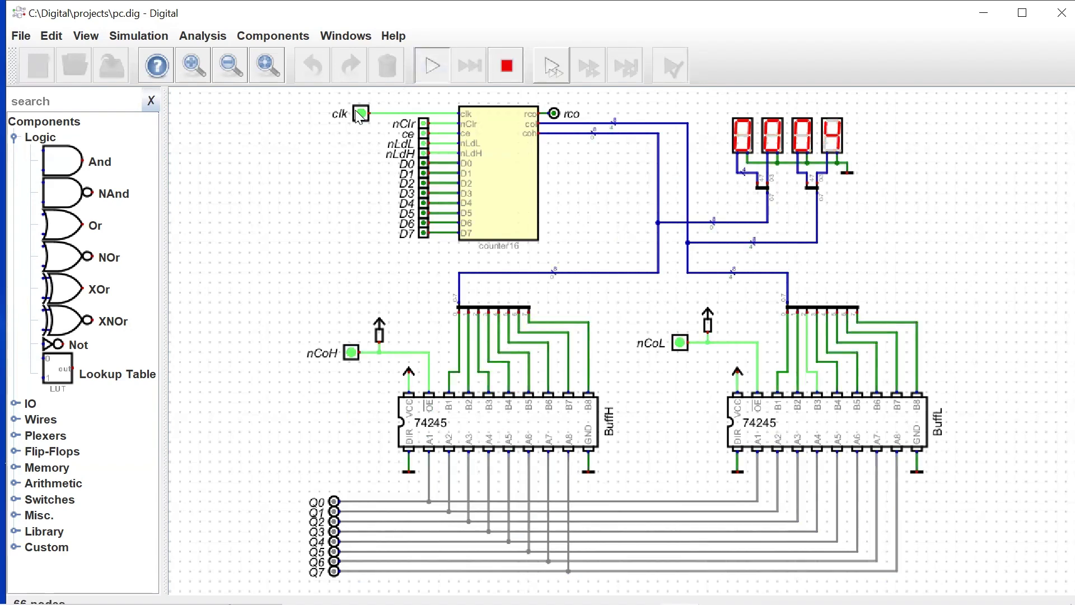
pyautogui.click(360, 114)
pyautogui.click(360, 114)
pyautogui.click(361, 114)
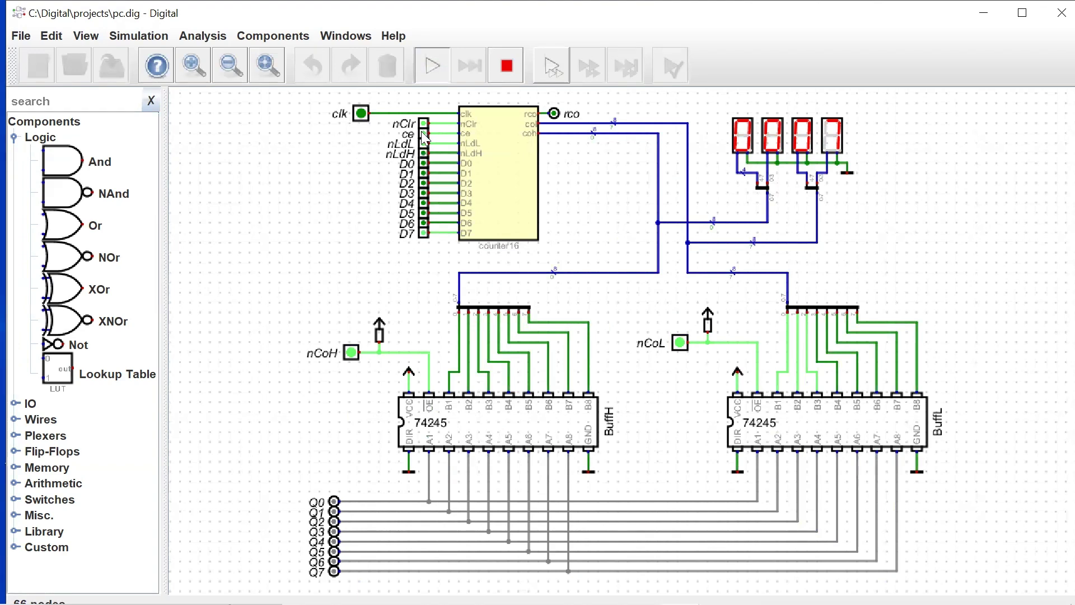
# With D7 high and ce and nLdH low, load 0x80 into the high byte with one clk pulse
pyautogui.click(363, 115)
pyautogui.click(363, 115)
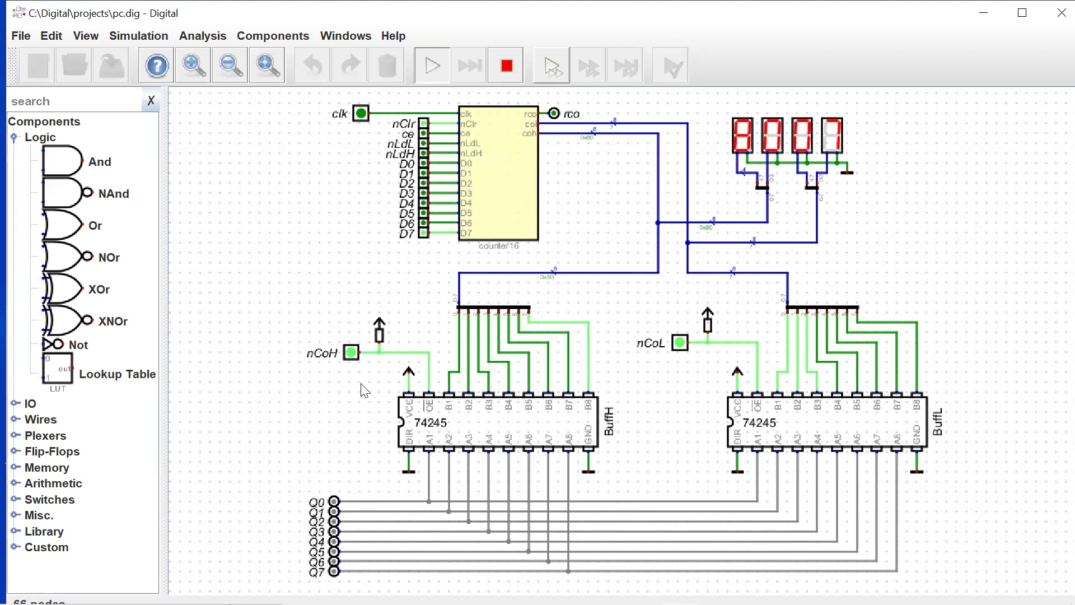
# Output the high byte on Q0–Q7 by setting nCoH low and back high, and do the same for the low byte with nCoL
pyautogui.click(351, 351)
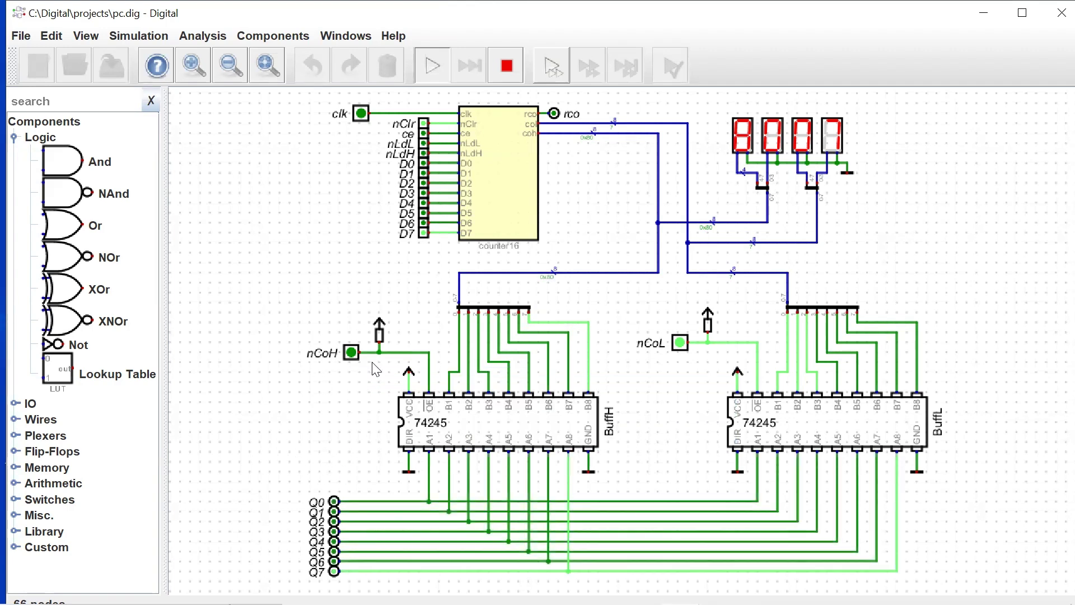
pyautogui.click(350, 352)
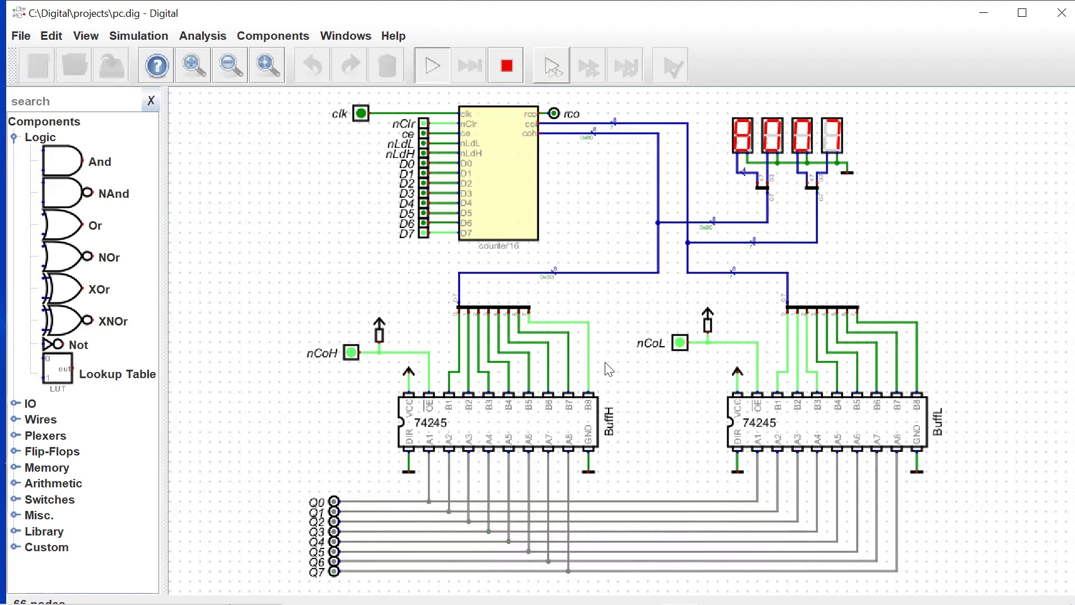
pyautogui.click(680, 343)
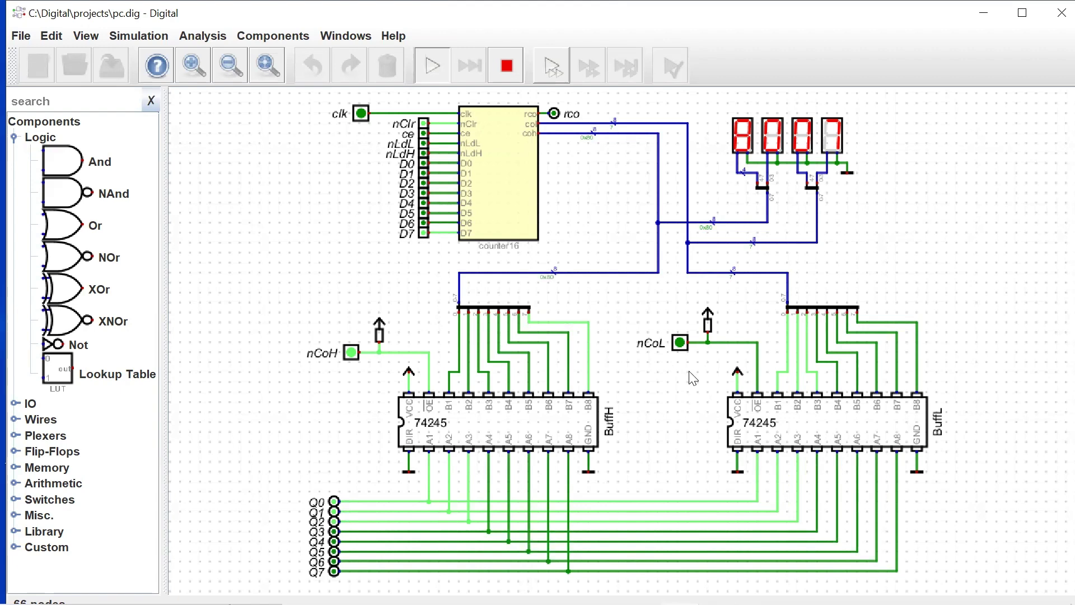
pyautogui.click(680, 343)
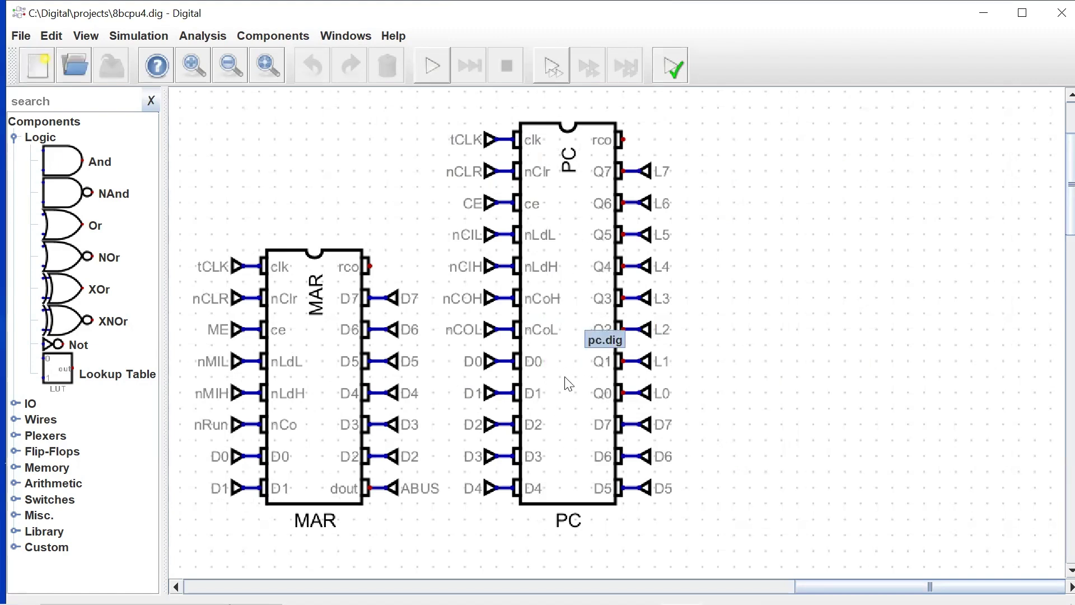
# Open the included circuit of the MAR component and start its simulation
pyautogui.rightClick(307, 375)
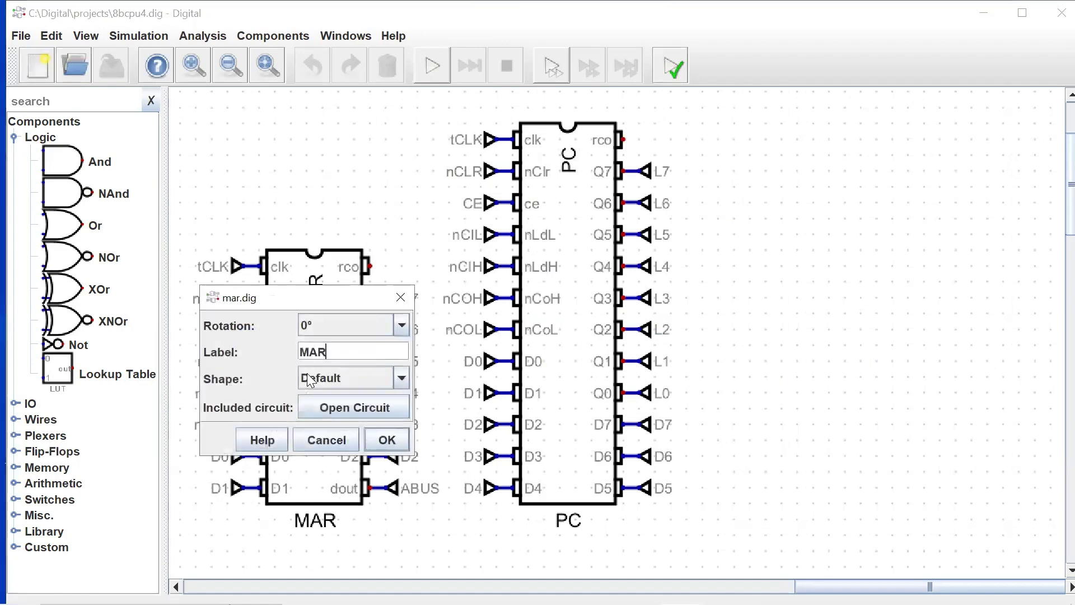
pyautogui.click(310, 407)
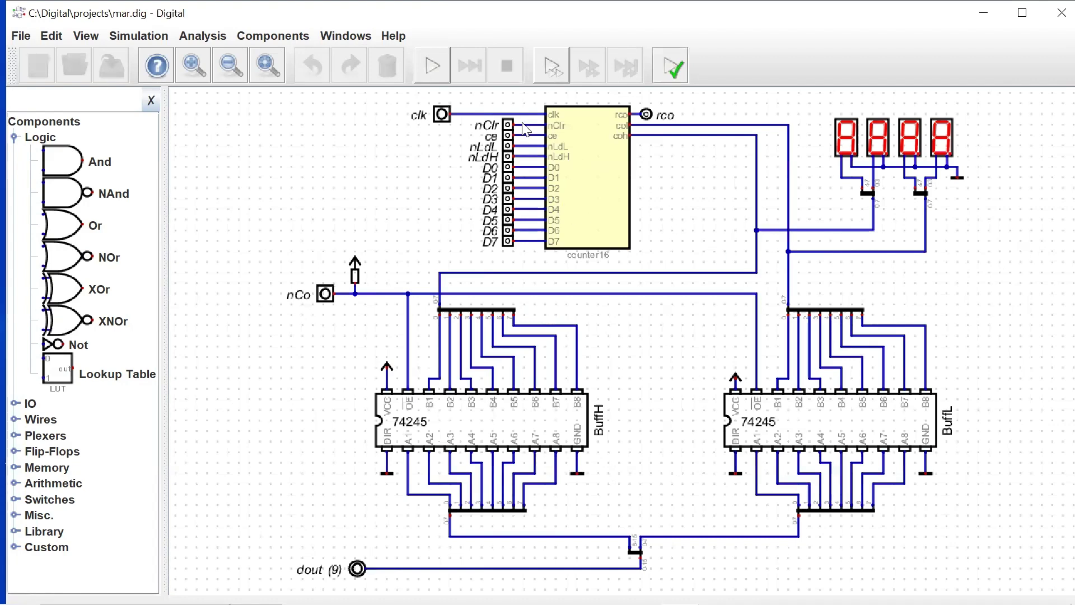
pyautogui.click(446, 64)
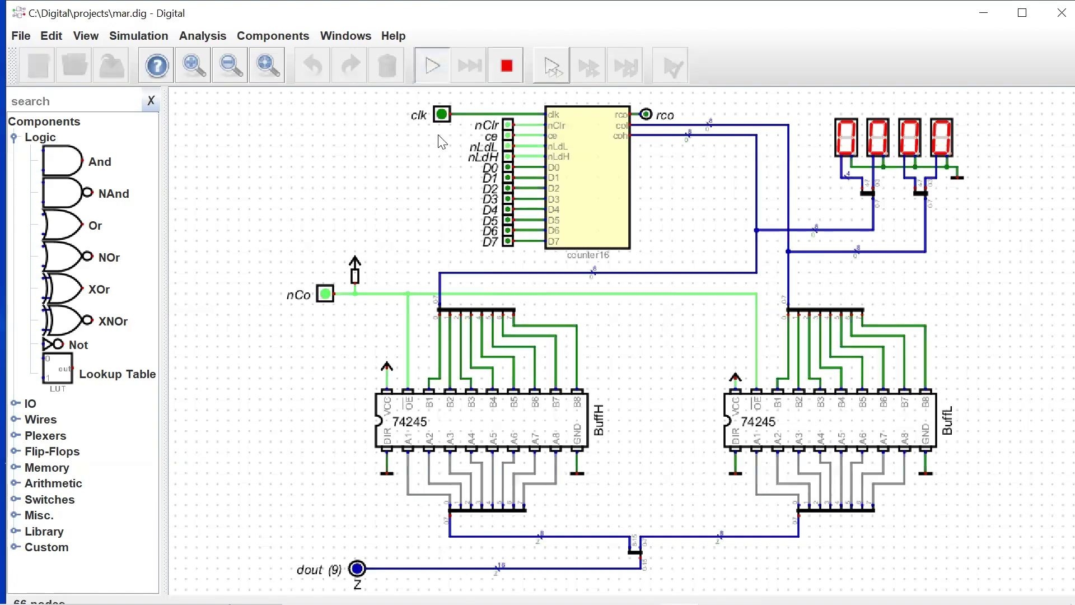
# Pulse clk four times in the MAR circuit to count up to 4
pyautogui.doubleClick(443, 115)
pyautogui.click(443, 114)
pyautogui.doubleClick(442, 114)
pyautogui.doubleClick(443, 115)
pyautogui.click(443, 114)
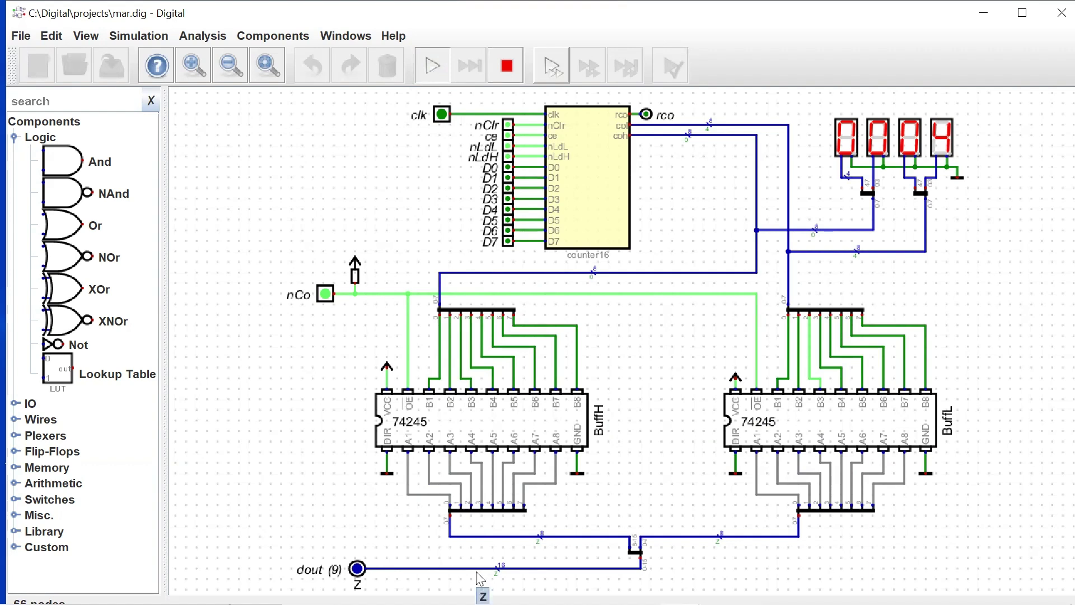
# Set nCo low to output the count on dout, return nCo high, and close the mar.dig circuit
pyautogui.click(326, 294)
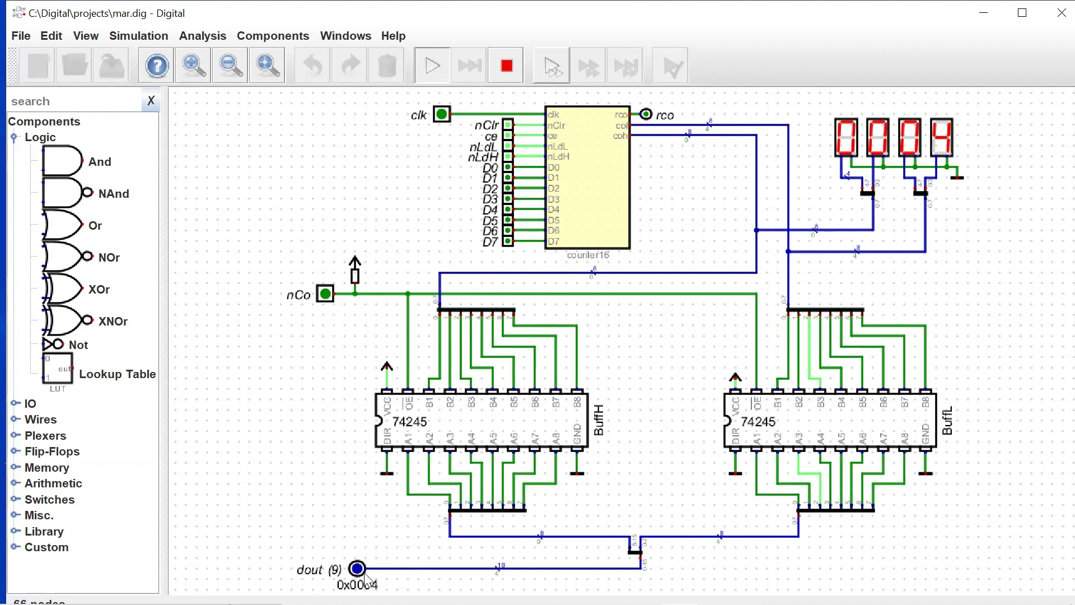
pyautogui.moveTo(382, 576)
pyautogui.click(325, 294)
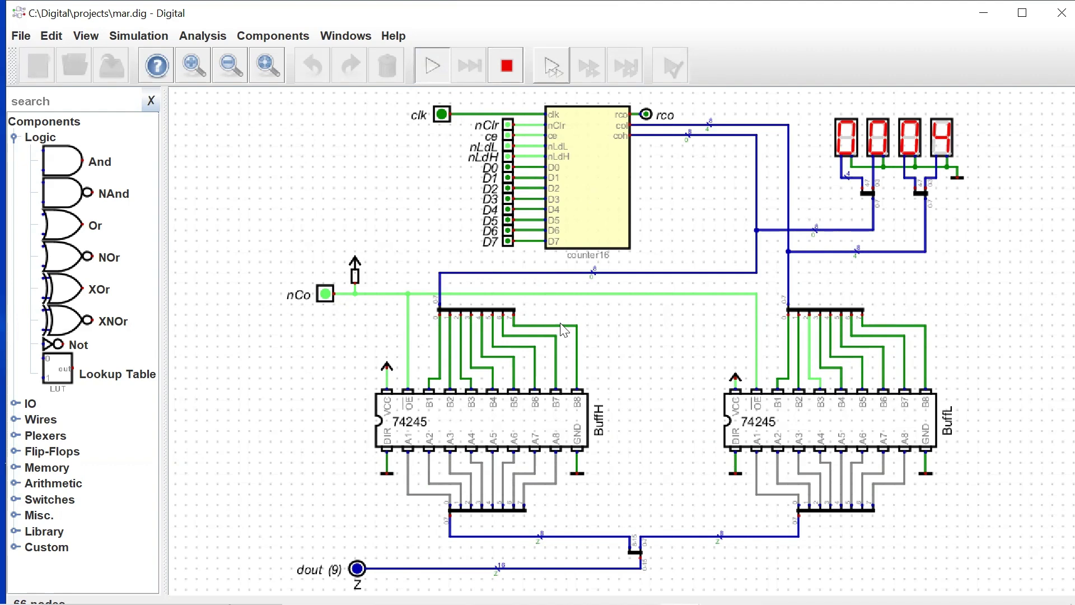
pyautogui.moveTo(514, 417)
pyautogui.click(1050, 18)
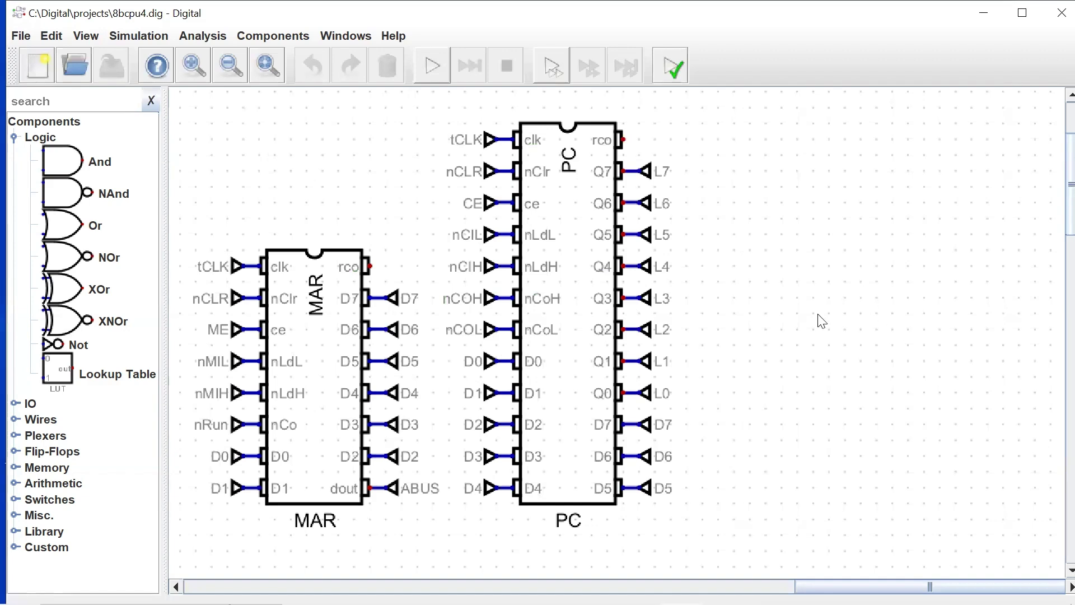
# Open the included circuit of the PC component to review its buffered outputs, and close it again
pyautogui.rightClick(570, 378)
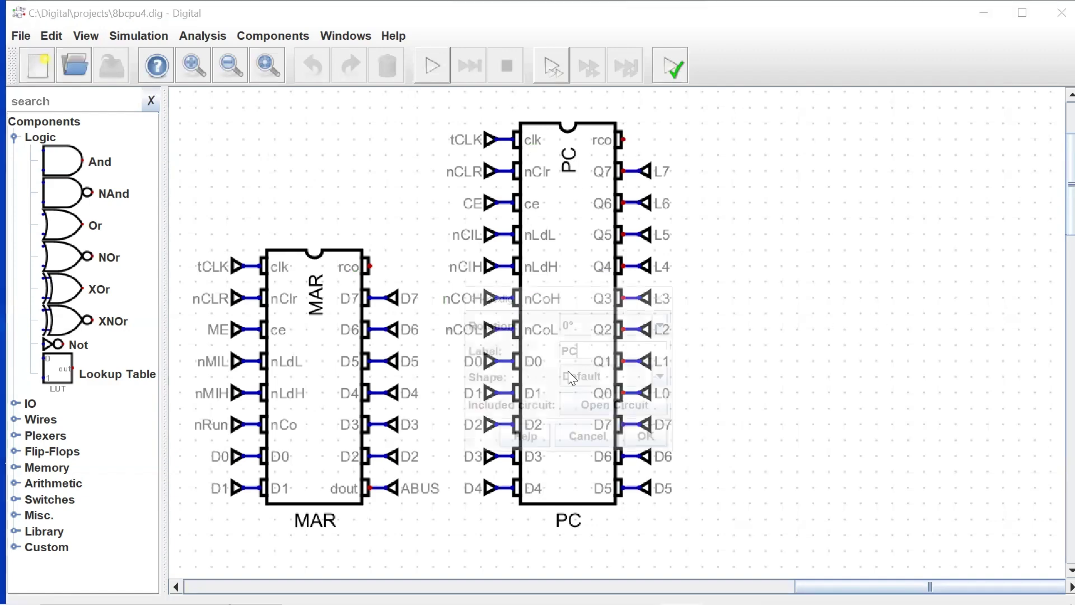
pyautogui.click(569, 398)
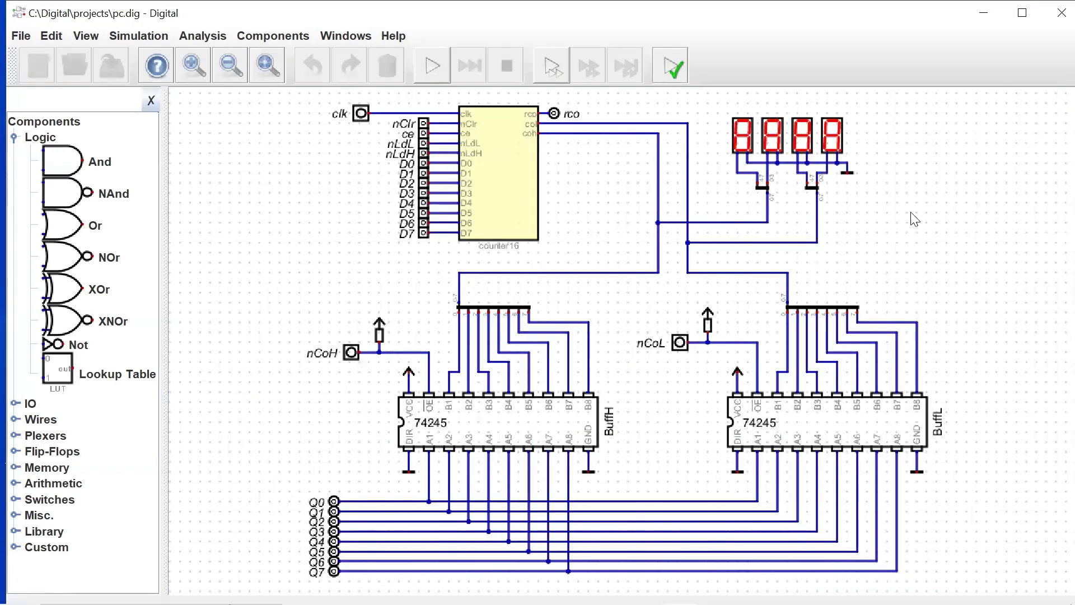
pyautogui.click(1051, 22)
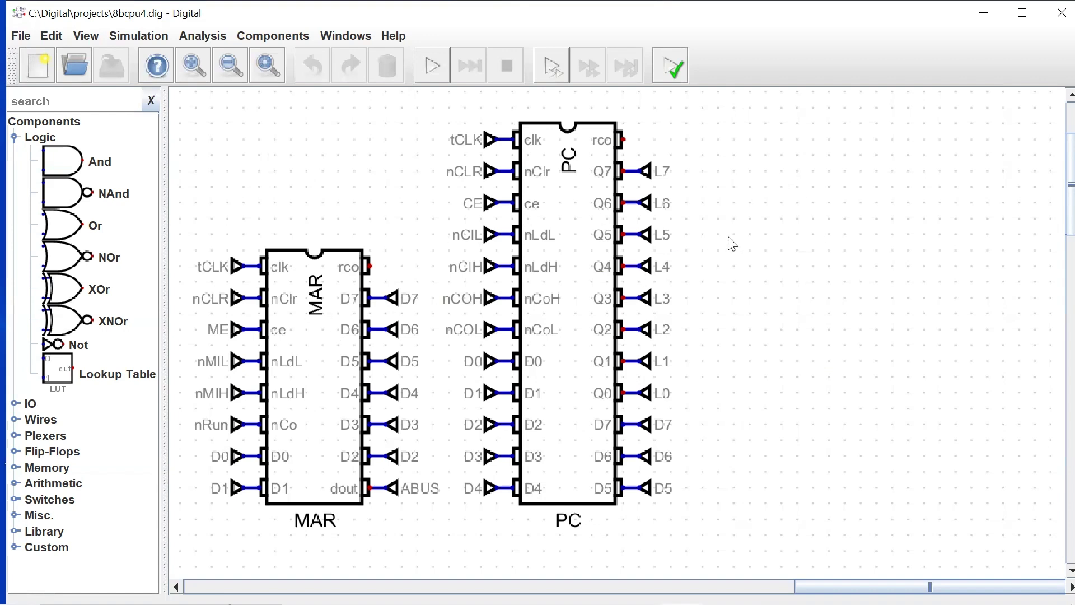
# Review the available shape options in the advanced circuit specific settings, keep Default and close the settings
pyautogui.click(54, 33)
pyautogui.click(67, 101)
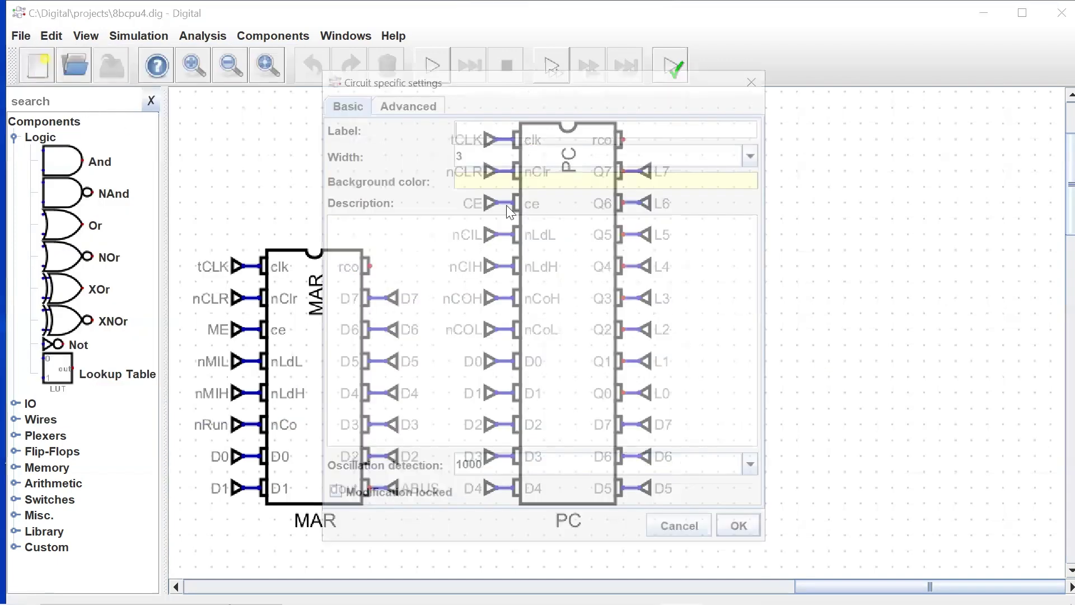
pyautogui.click(412, 101)
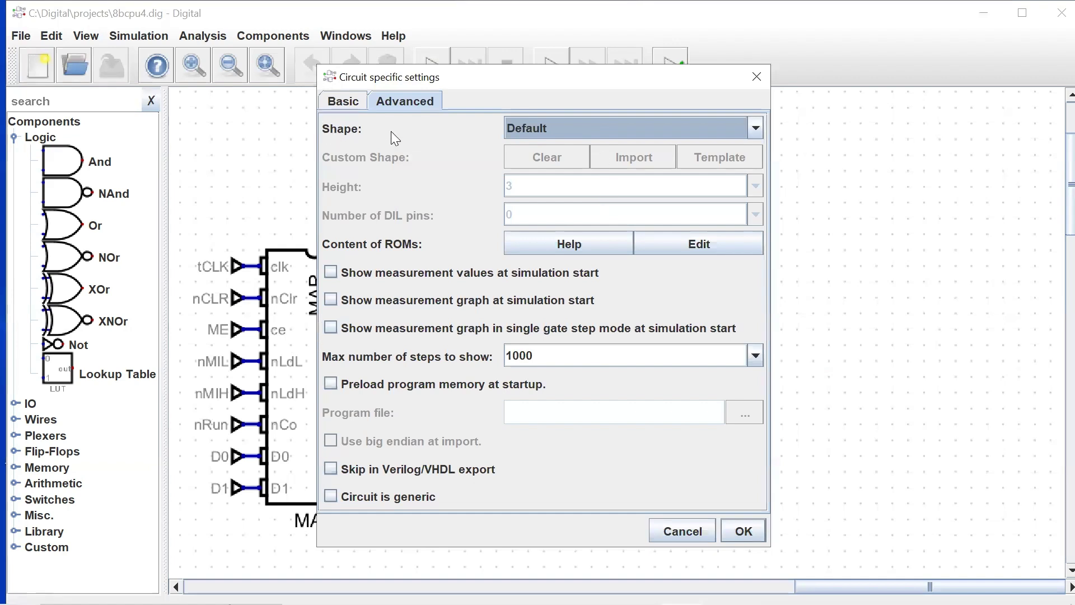
pyautogui.click(756, 128)
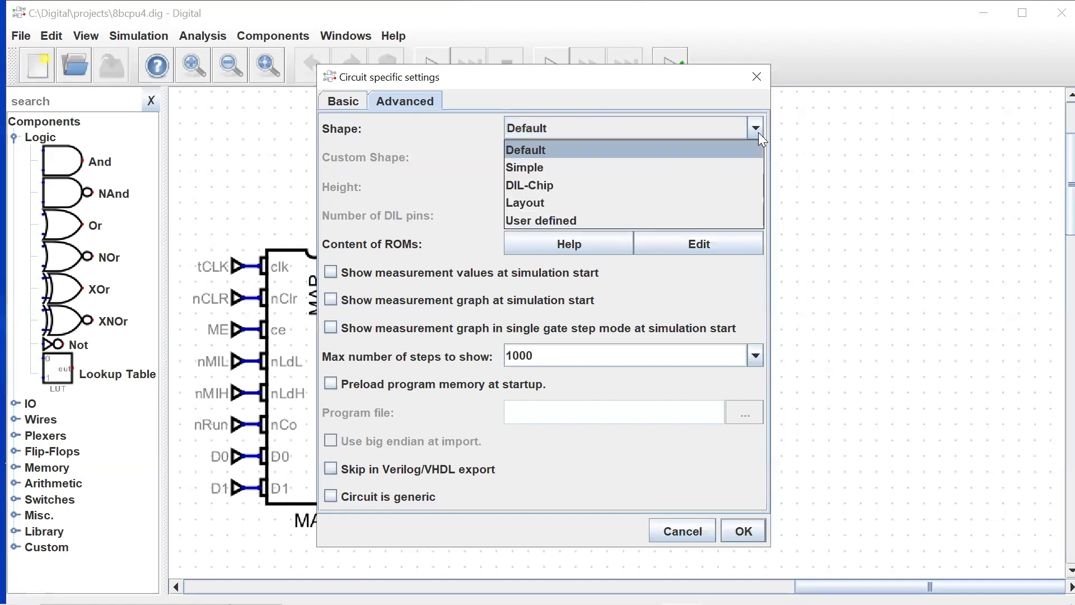
pyautogui.click(481, 139)
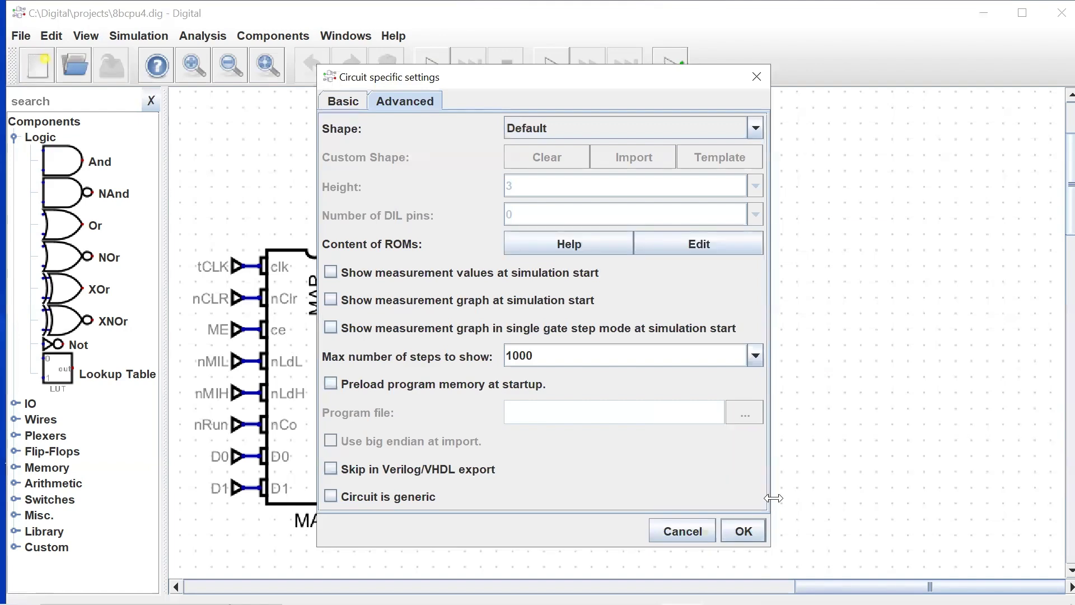
pyautogui.click(743, 531)
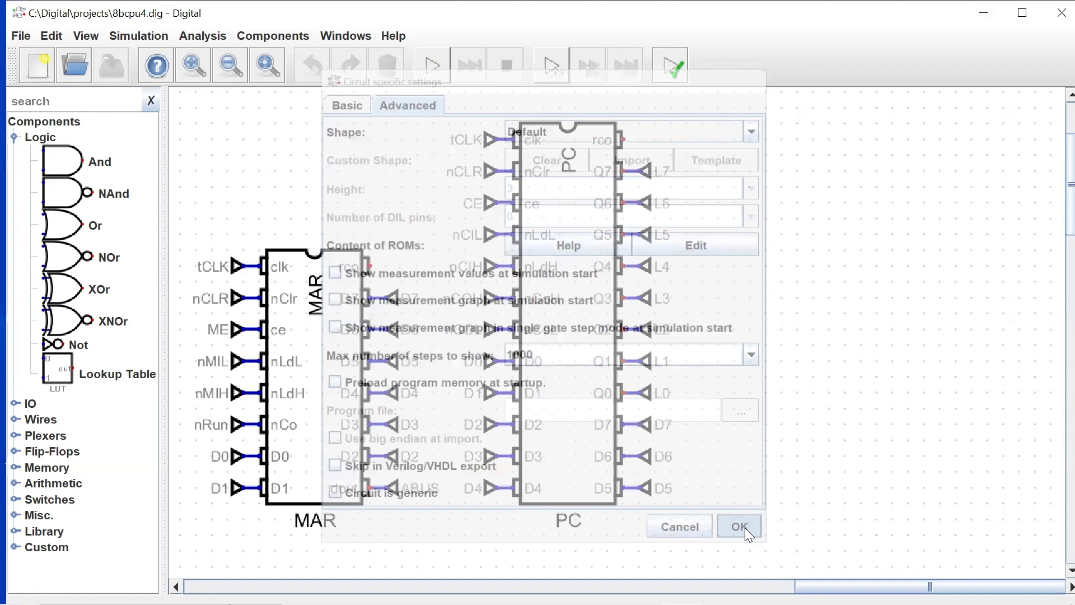